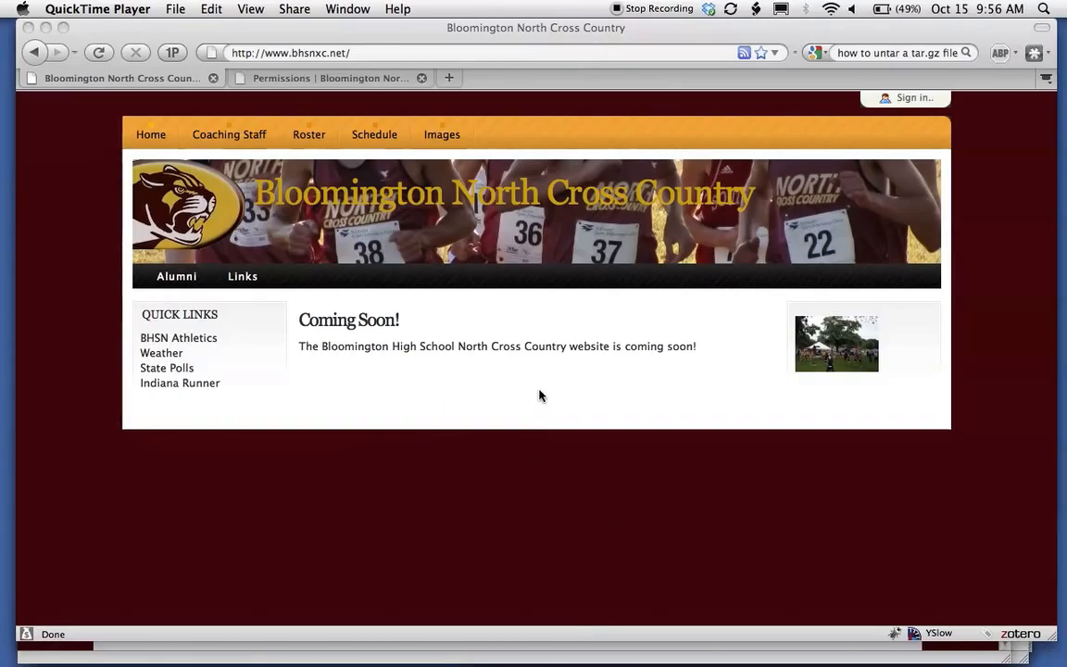
Bring Firefox forward and go to the site's sign-in page.
left_click(930, 106)
left_click(925, 100)
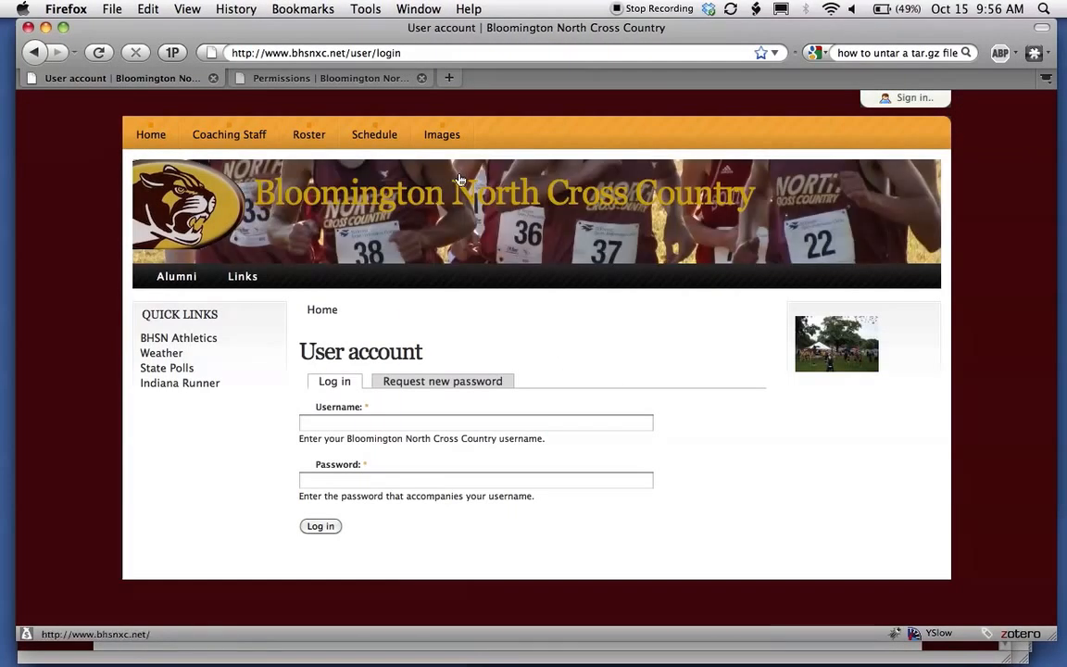
Log in with the password manager's saved login, unlocking it with the master password.
left_click(172, 53)
left_click(183, 81)
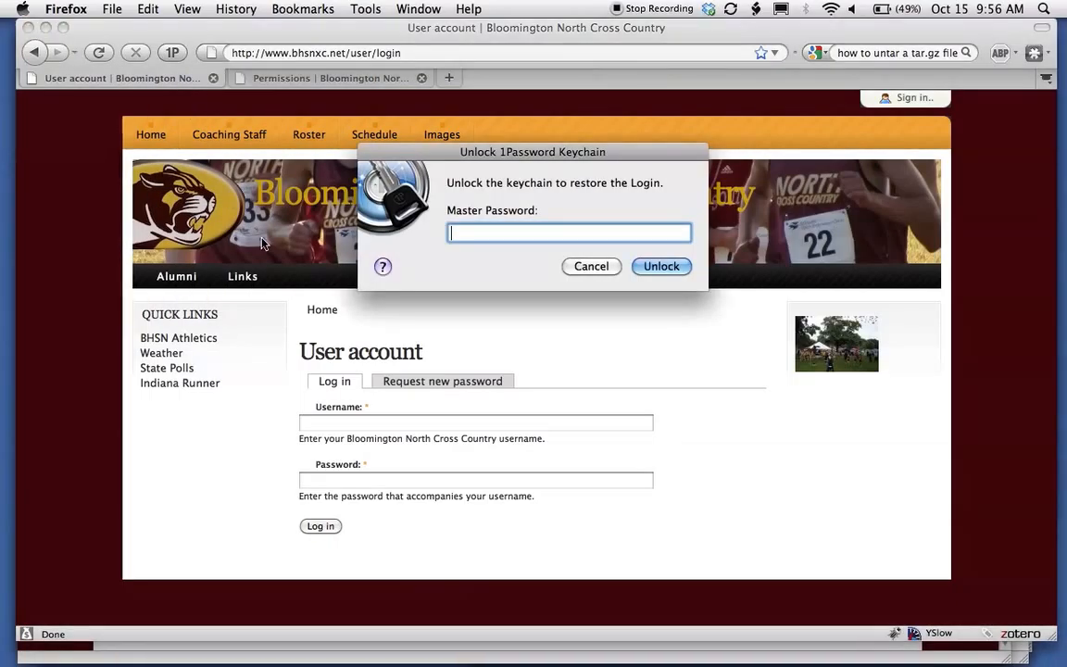
type("••••••••••••")
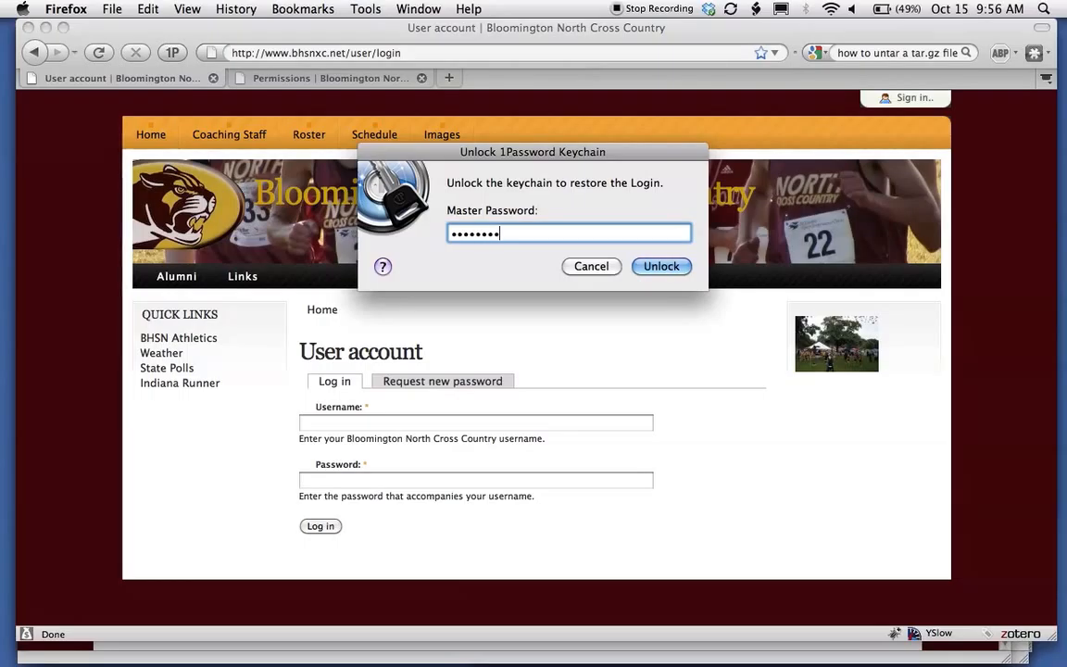
key("Return")
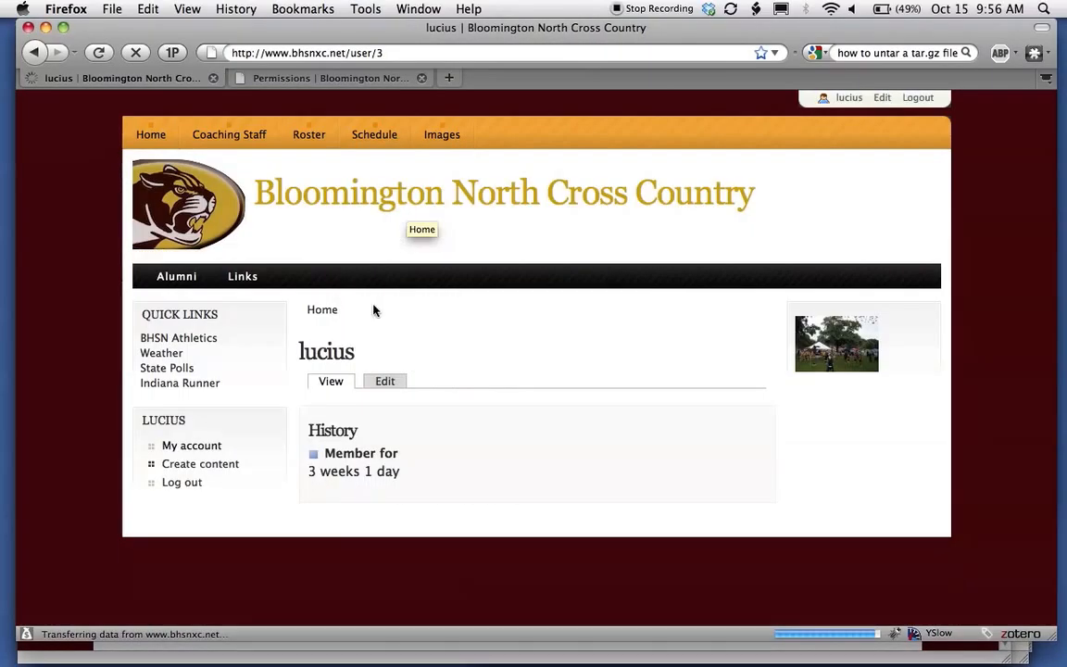
Start a new Blog Post from the Create content list.
left_click(225, 468)
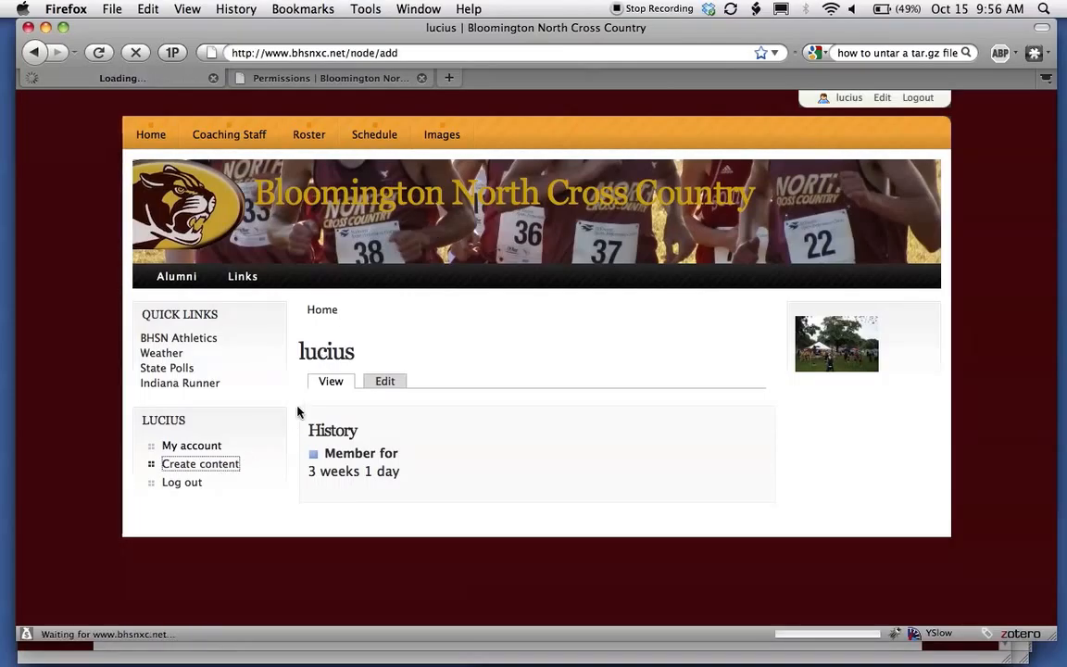
scroll(409, 471, "down", 2)
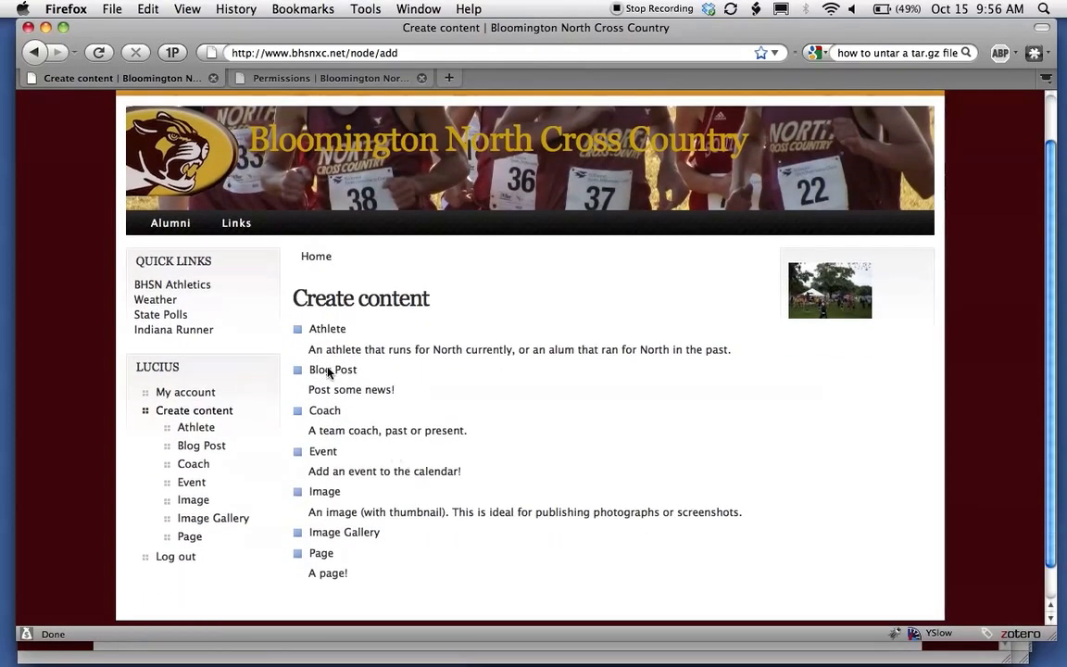
left_click(324, 370)
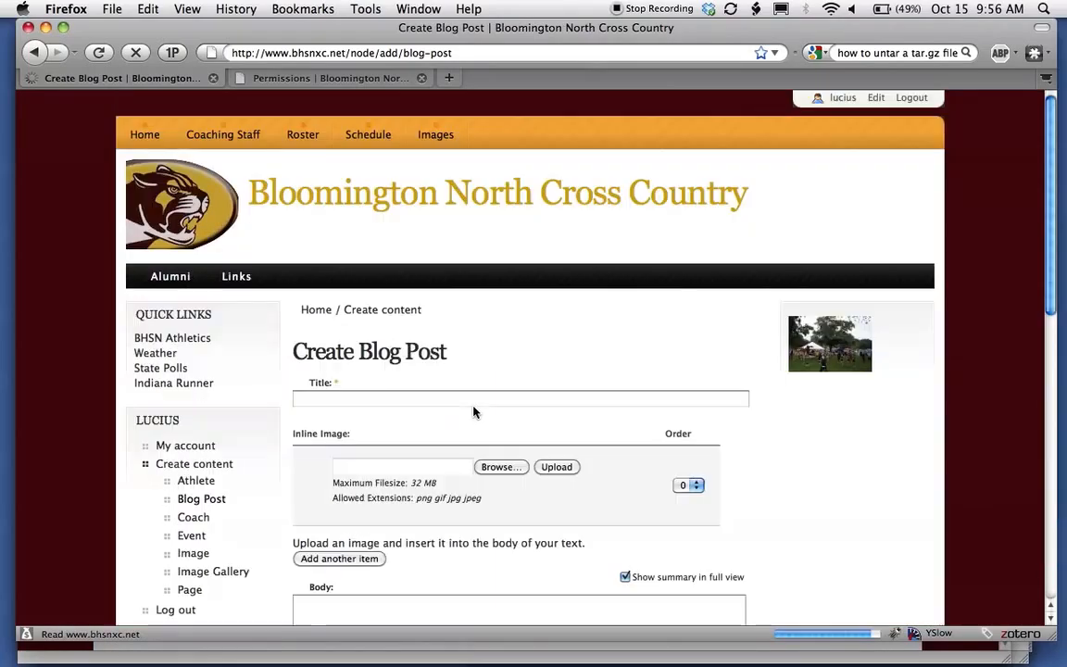
Enter 'Test' as the blog post title.
left_click(373, 400)
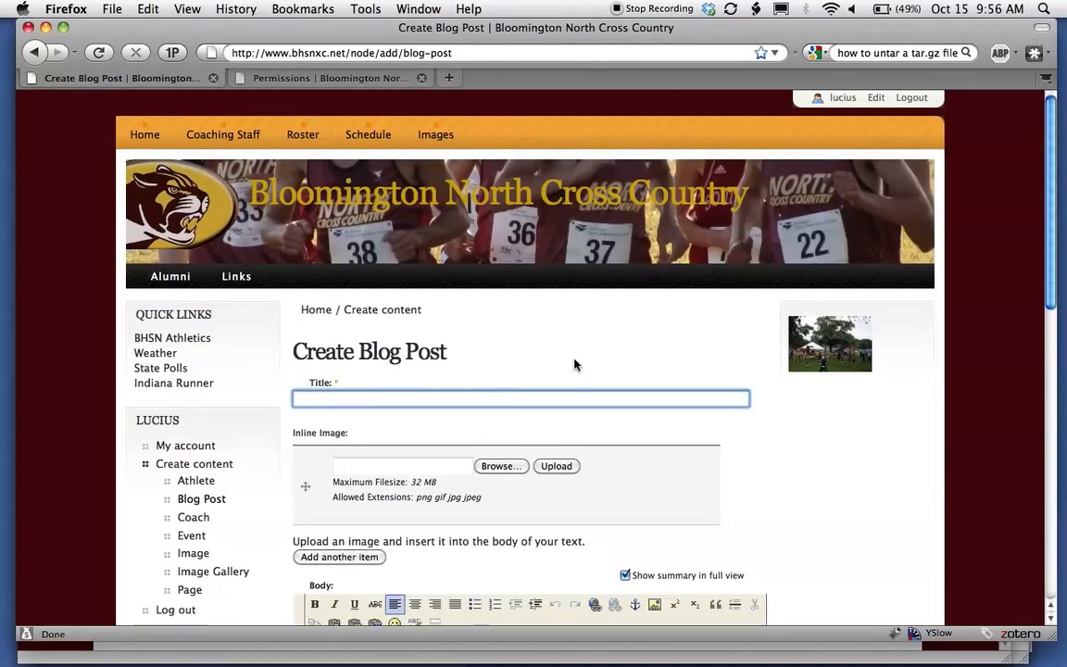
type("Test")
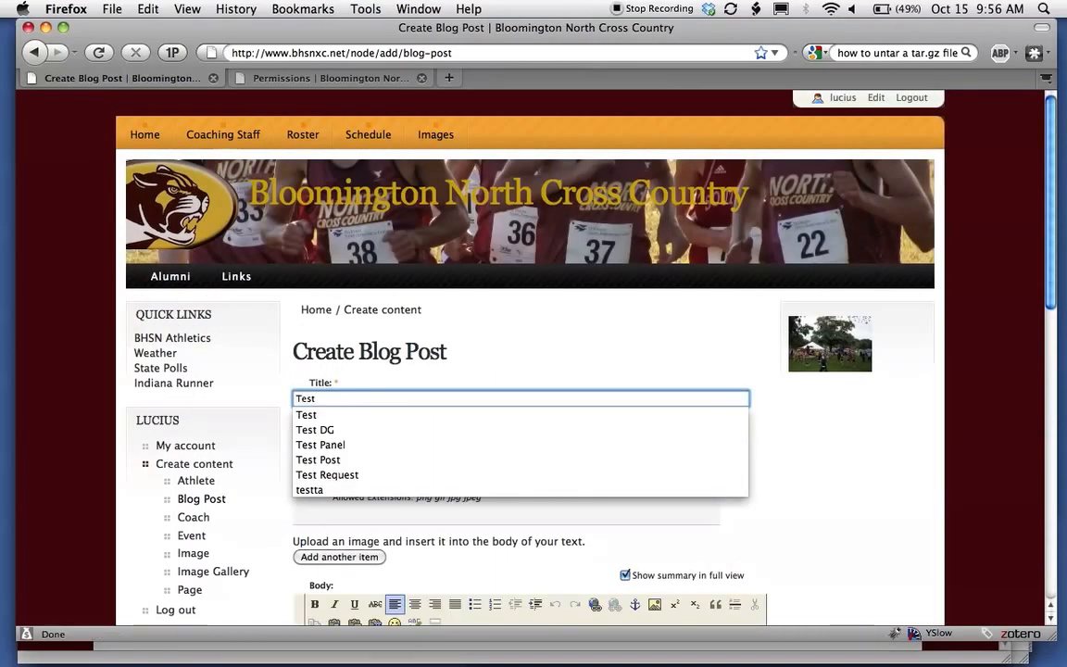
key("Escape")
Open the inline image file chooser, cancel it, and look over the form.
left_click(419, 467)
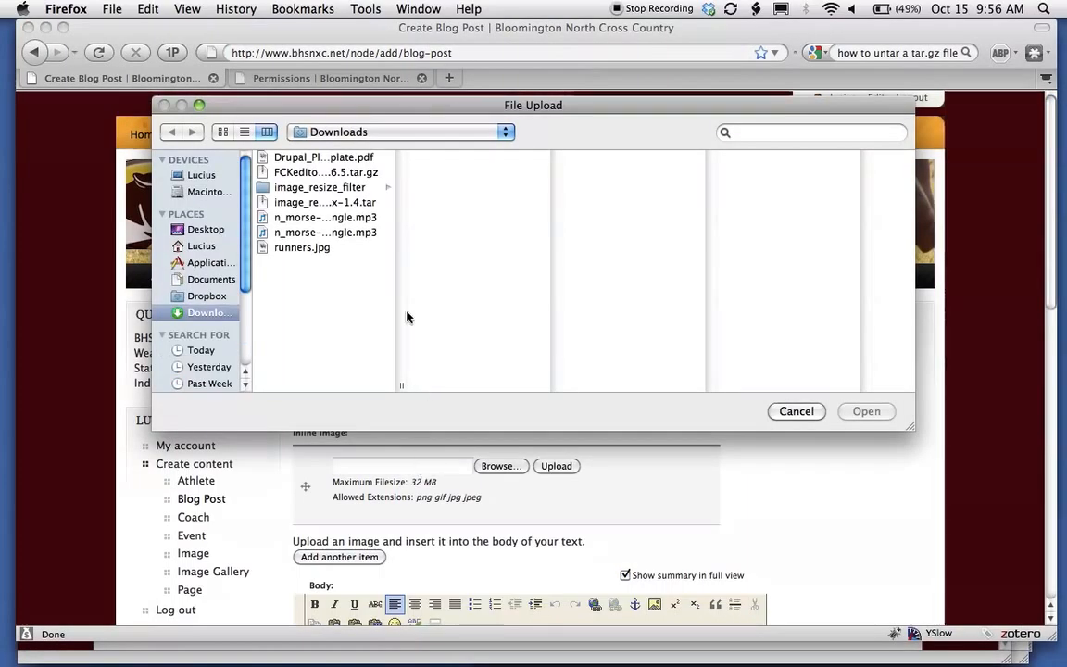
left_click(797, 411)
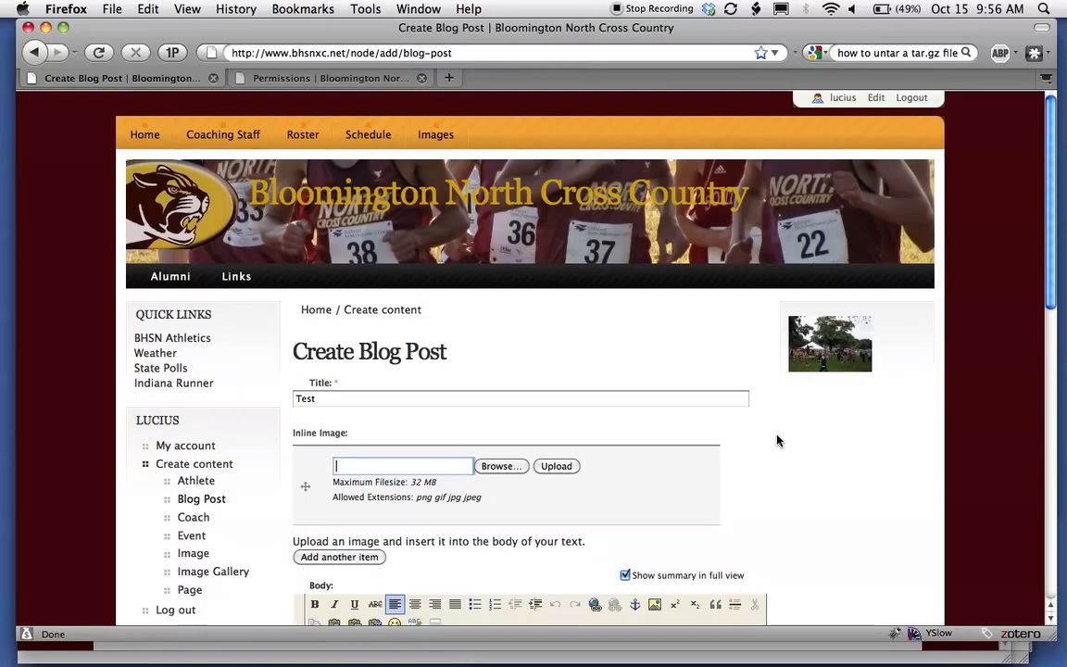
scroll(777, 441, "down", 5)
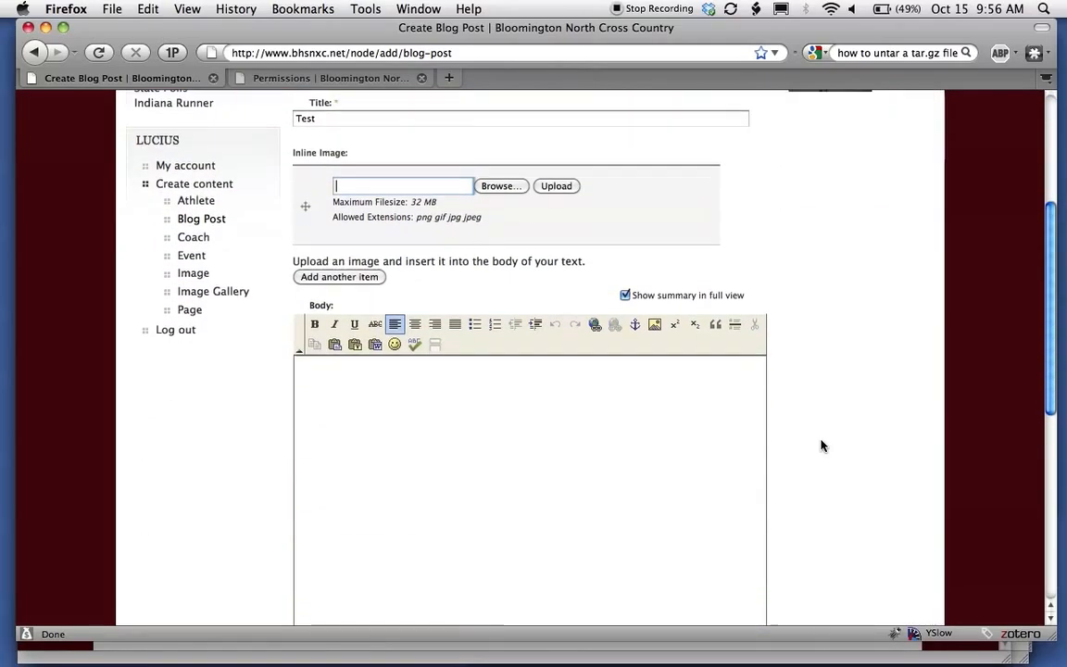
scroll(821, 443, "down", 6)
scroll(822, 442, "up", 4)
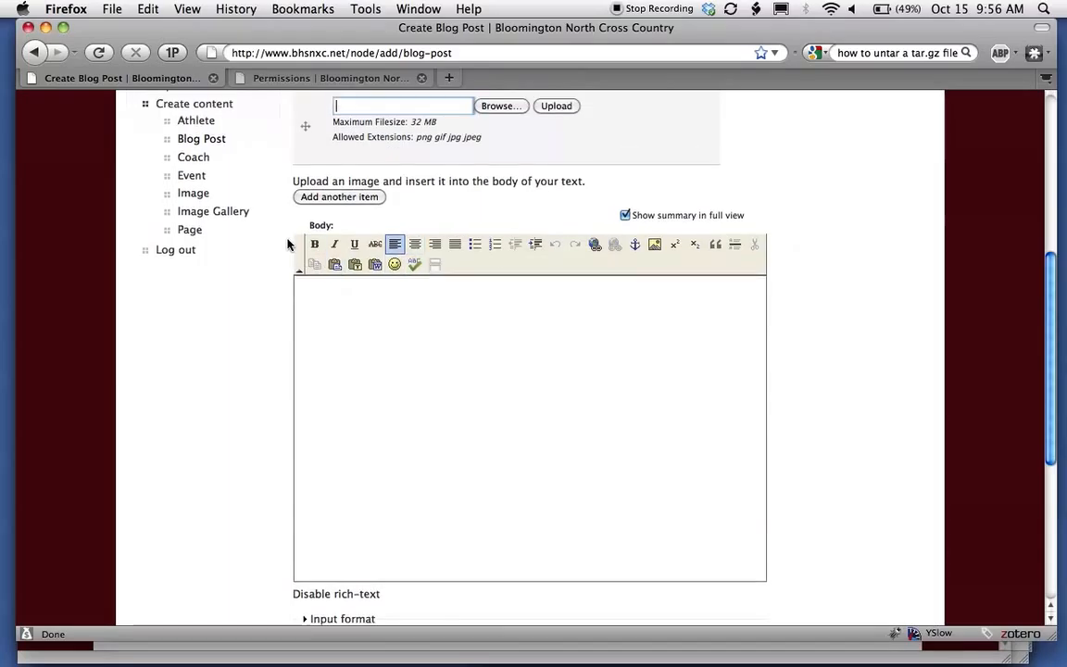
scroll(287, 244, "up", 5)
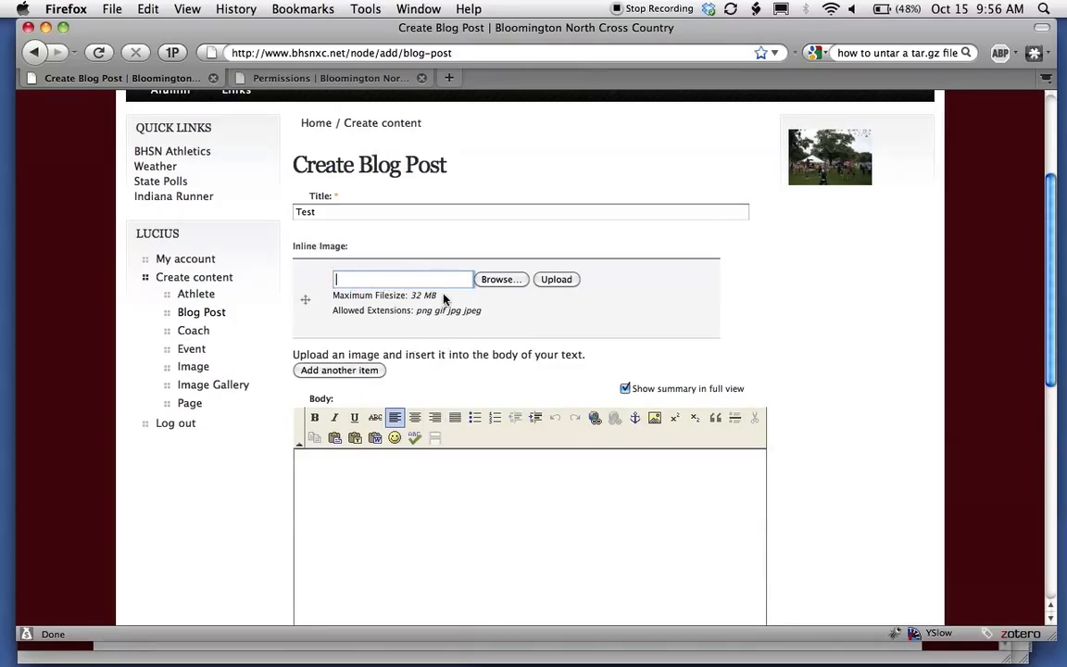
scroll(263, 478, "down", 3)
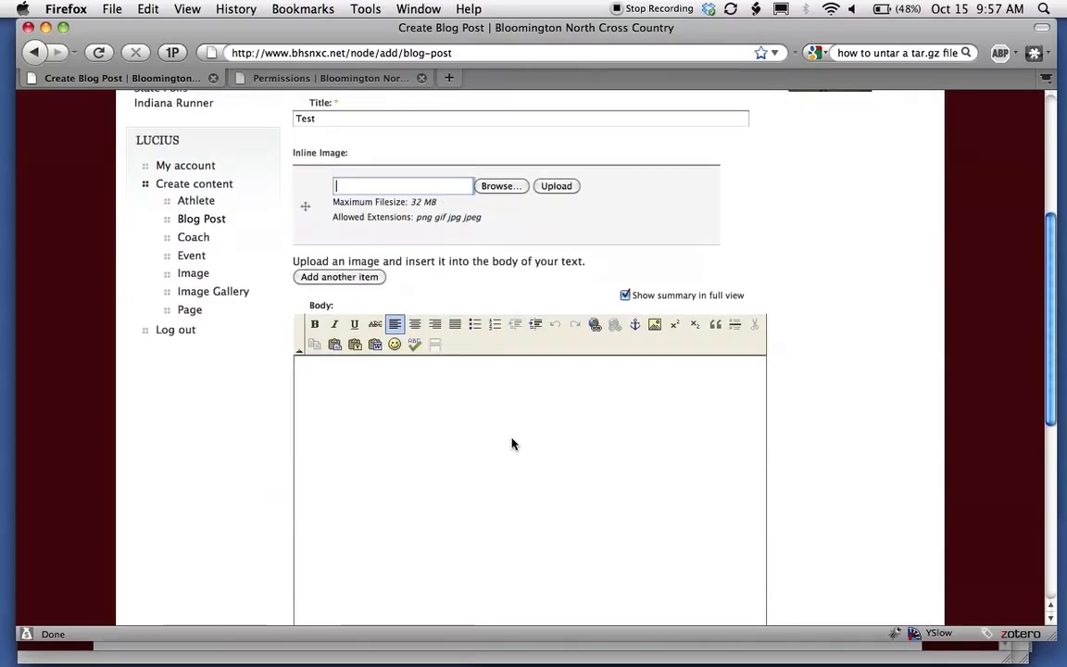
scroll(256, 398, "up", 3)
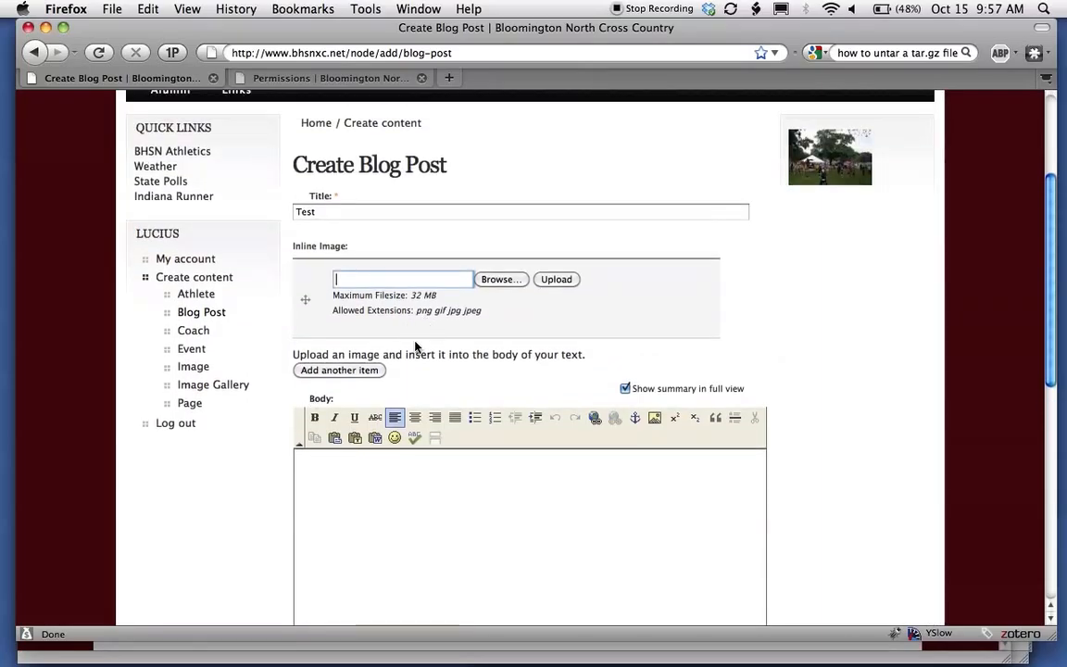
scroll(389, 416, "down", 3)
Write 'Test Post!' in the body, followed by three pasted lorem ipsum paragraphs.
left_click(419, 434)
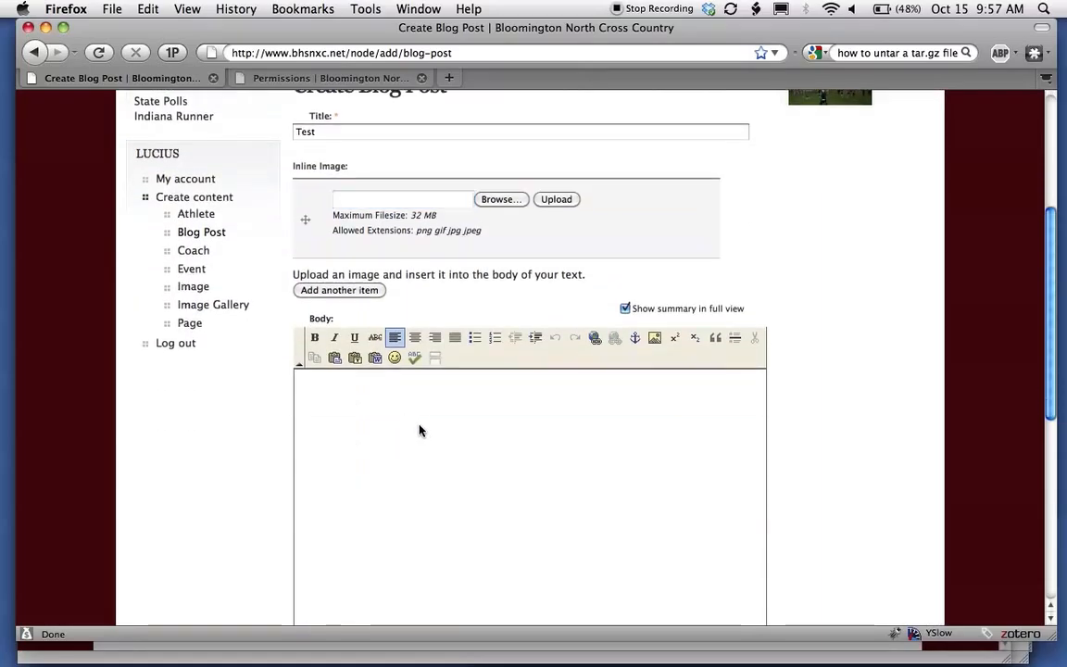
type("Test")
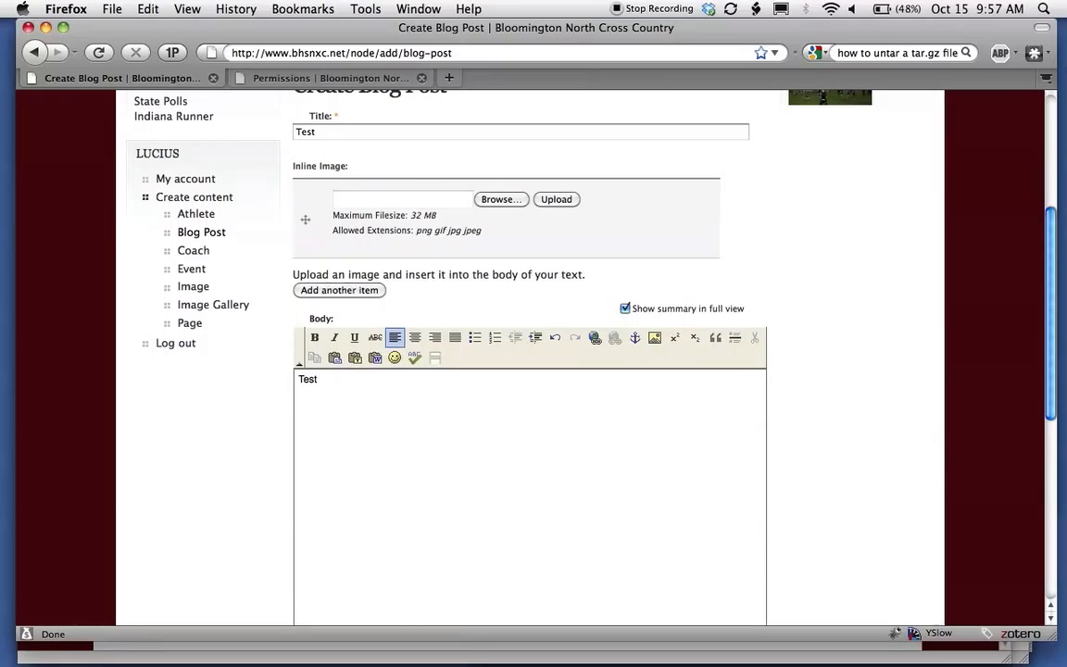
type(" Post!")
key("Return")
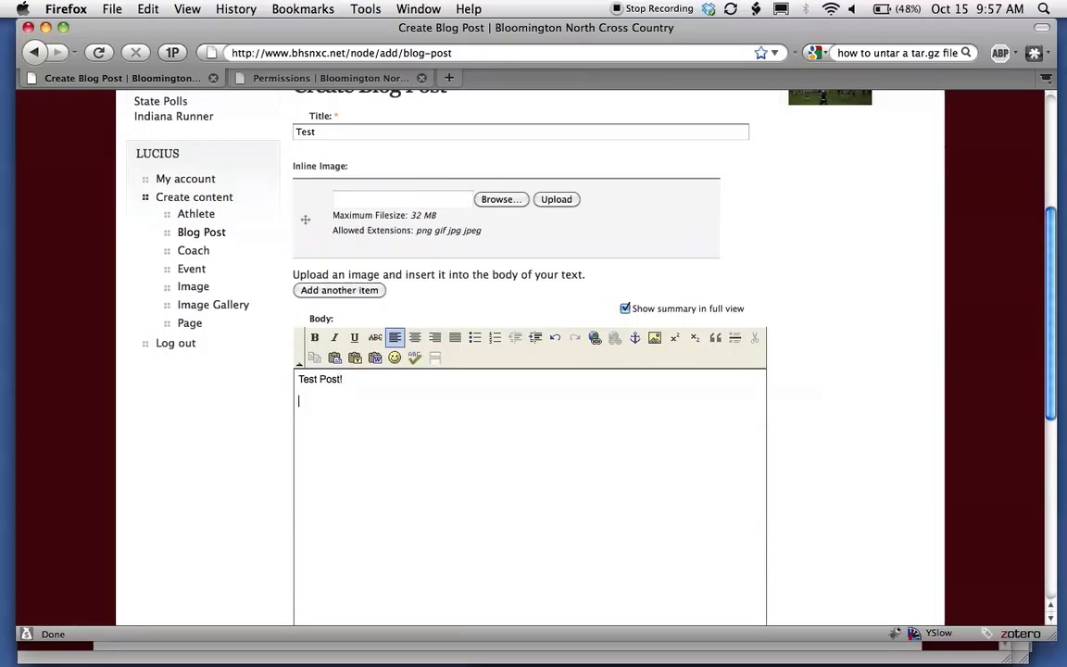
type("Nulla facilisi. In vel sem. Morbi id urna in diam dignissim feugiat. Proin molestie tortor eu velit. Aliquam erat volutpat. Nullam ultrices, diam tempus vulputate egestas, eros pede varius leo, sed imperdiet lectus est ornare odio. Lorem ipsum dolor sit amet, consectetuer adipiscing elit. Proin consectetuer velit in dui. Phasellus wisi purus, interdum vitae, rutrum accumsan, viverra in, velit. Sed enim risus, congue non, tristique in, commodo eu, metus. Aenean tortor mi, imperdiet id, gravida eu, posuere eu, felis. Mauris sollicitudin, turpis in hendrerit sodales, lectus ipsum pellentesque ligula, sit amet scelerisque urna nibh ut arcu. Aliquam in lacus. Vestibulum ante ipsum primis in faucibus orci luctus et ultrices posuere cubilia Curae; Nulla placerat aliquam wisi. Mauris viverra odio. Quisque fermentum pulvinar odio. Proin posuere est vitae ligula. Etiam euismod. Cras a eros.")
type("Nulla facilisi. In vel sem. Morbi id urna in diam dignissim feugiat. Proin molestie tortor eu velit. Aliquam erat volutpat. Nullam ultrices, diam tempus vulputate egestas, eros pede varius leo, sed imperdiet lectus est ornare odio. Lorem ipsum dolor sit amet, consectetuer adipiscing elit. Proin consectetuer velit in dui. Phasellus wisi purus, interdum vitae, rutrum accumsan, viverra in, velit. Sed enim risus, congue non, tristique in, commodo eu, metus. Aenean tortor mi, imperdiet id, gravida eu, posuere eu, felis. Mauris sollicitudin, turpis in hendrerit sodales, lectus ipsum pellentesque ligula, sit amet scelerisque urna nibh ut arcu. Aliquam in lacus. Vestibulum ante ipsum primis in faucibus orci luctus et ultrices posuere cubilia Curae; Nulla placerat aliquam wisi. Mauris viverra odio. Quisque fermentum pulvinar odio. Proin posuere est vitae ligula. Etiam euismod. Cras a eros.")
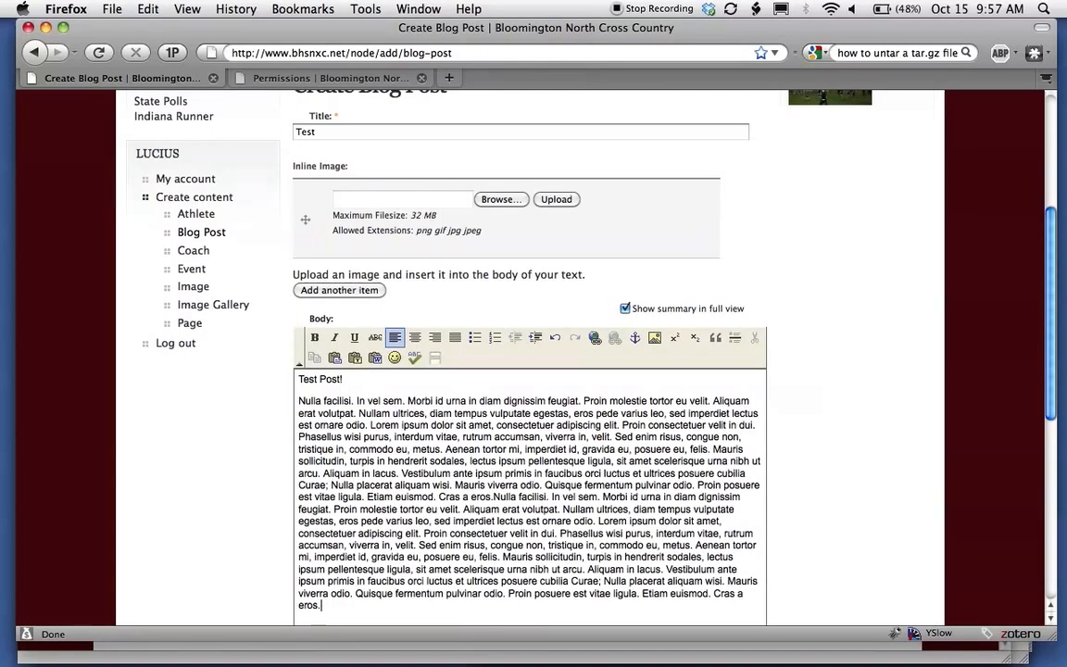
key("Return")
type("Nulla facilisi. In vel sem. Morbi id urna in diam dignissim feugiat. Proin molestie tortor eu velit. Aliquam erat volutpat. Nullam ultrices, diam tempus vulputate egestas, eros pede varius leo, sed imperdiet lectus est ornare odio. Lorem ipsum dolor sit amet, consectetuer adipiscing elit. Proin consectetuer velit in dui. Phasellus wisi purus, interdum vitae, rutrum accumsan, viverra in, velit. Sed enim risus, congue non, tristique in, commodo eu, metus. Aenean tortor mi, imperdiet id, gravida eu, posuere eu, felis. Mauris sollicitudin, turpis in hendrerit sodales, lectus ipsum pellentesque ligula, sit amet scelerisque urna nibh ut arcu. Aliquam in lacus. Vestibulum ante ipsum primis in faucibus orci luctus et ultrices posuere cubilia Curae; Nulla placerat aliquam wisi. Mauris viverra odio. Quisque fermentum pulvinar odio. Proin posuere est vitae ligula. Etiam euismod. Cras a eros.")
key("Return")
type("Nulla facilisi. In vel sem. Morbi id urna in diam dignissim feugiat. Proin molestie tortor eu velit. Aliquam erat volutpat. Nullam ultrices, diam tempus vulputate egestas, eros pede varius leo, sed imperdiet lectus est ornare odio. Lorem ipsum dolor sit amet, consectetuer adipiscing elit. Proin consectetuer velit in dui. Phasellus wisi purus, interdum vitae, rutrum accumsan, viverra in, velit. Sed enim risus, congue non, tristique in, commodo eu, metus. Aenean tortor mi, imperdiet id, gravida eu, posuere eu, felis. Mauris sollicitudin, turpis in hendrerit sodales, lectus ipsum pellentesque ligula, sit amet scelerisque urna nibh ut arcu. Aliquam in lacus. Vestibulum ante ipsum primis in faucibus orci luctus et ultrices posuere cubilia Curae; Nulla placerat aliquam wisi. Mauris viverra odio. Quisque fermentum pulvinar odio. Proin posuere est vitae ligula. Etiam euismod. Cras a eros.")
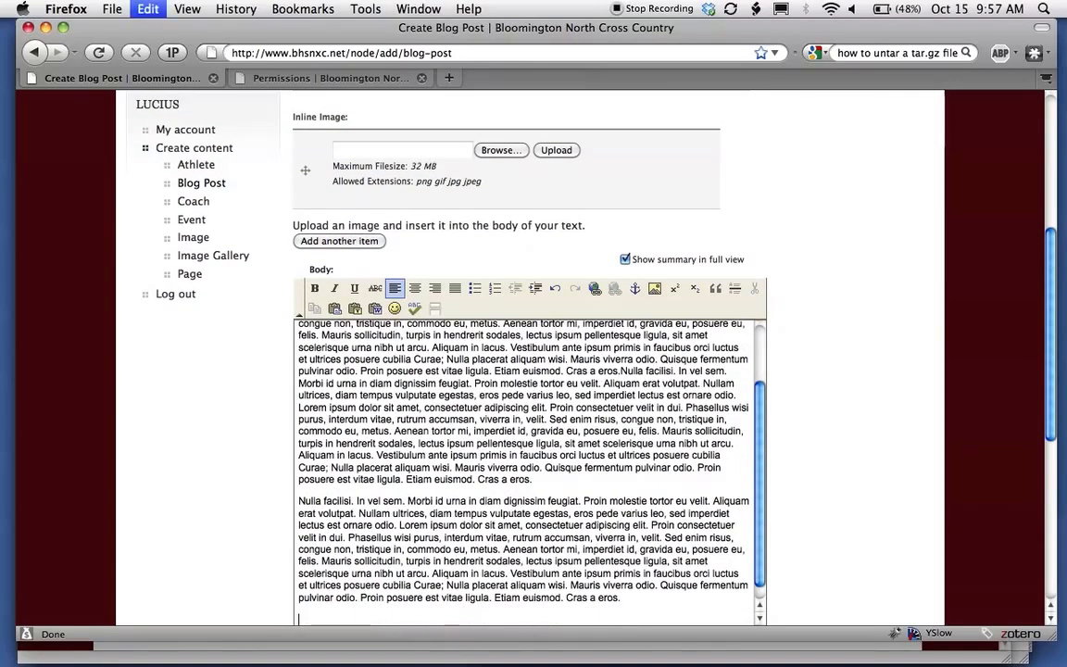
scroll(423, 445, "up", 4)
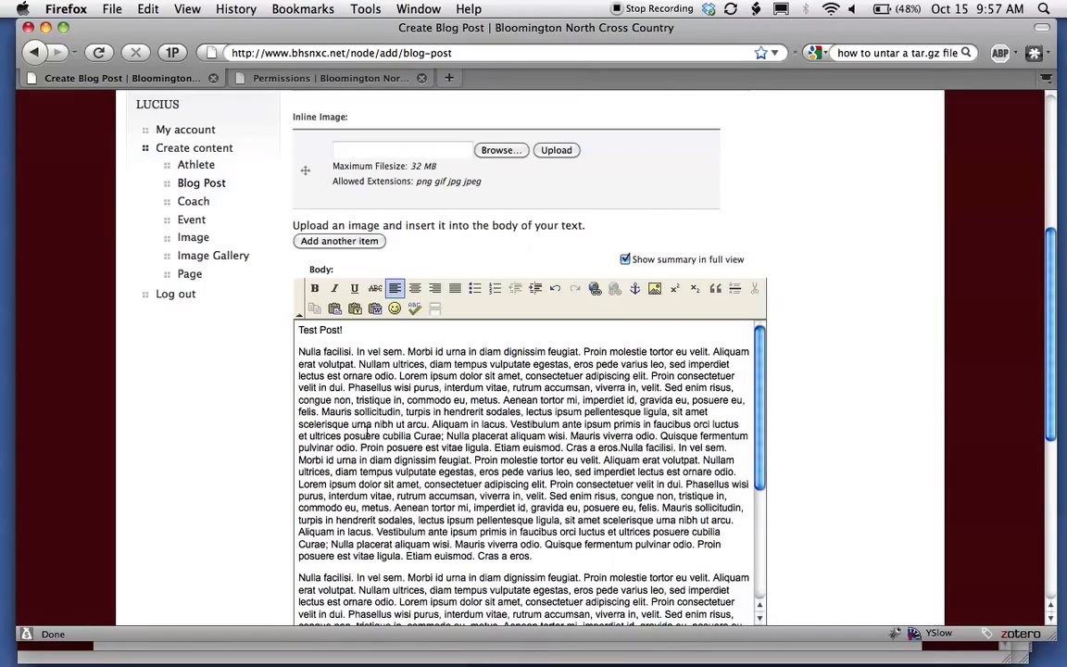
scroll(284, 368, "up", 7)
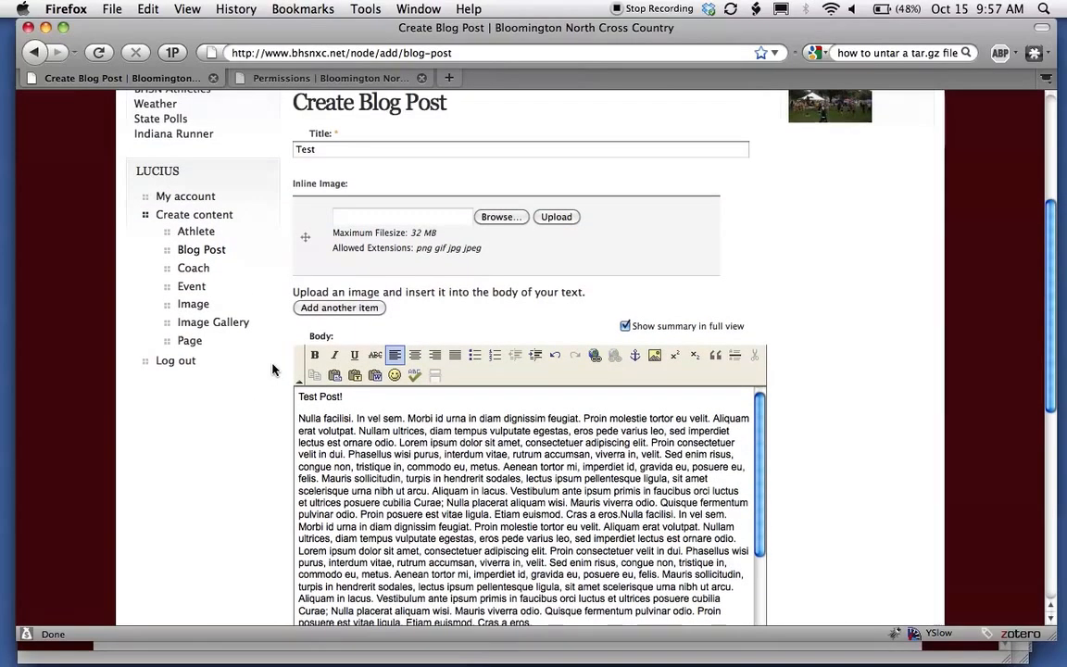
scroll(368, 454, "down", 3)
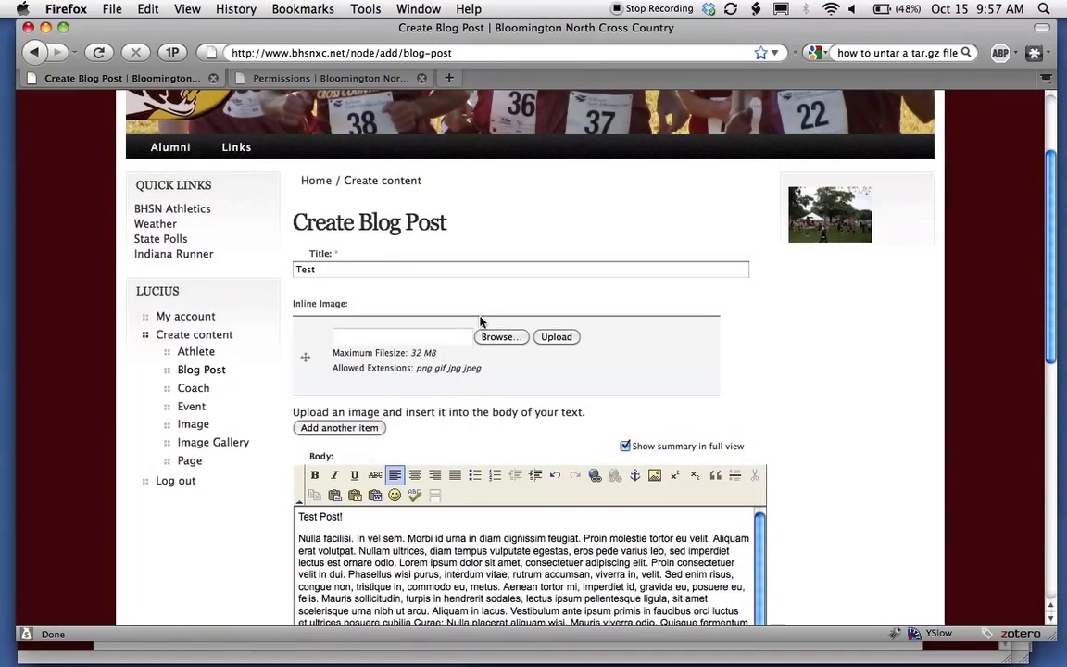
Choose runners.jpg as the inline image and upload it.
left_click(441, 337)
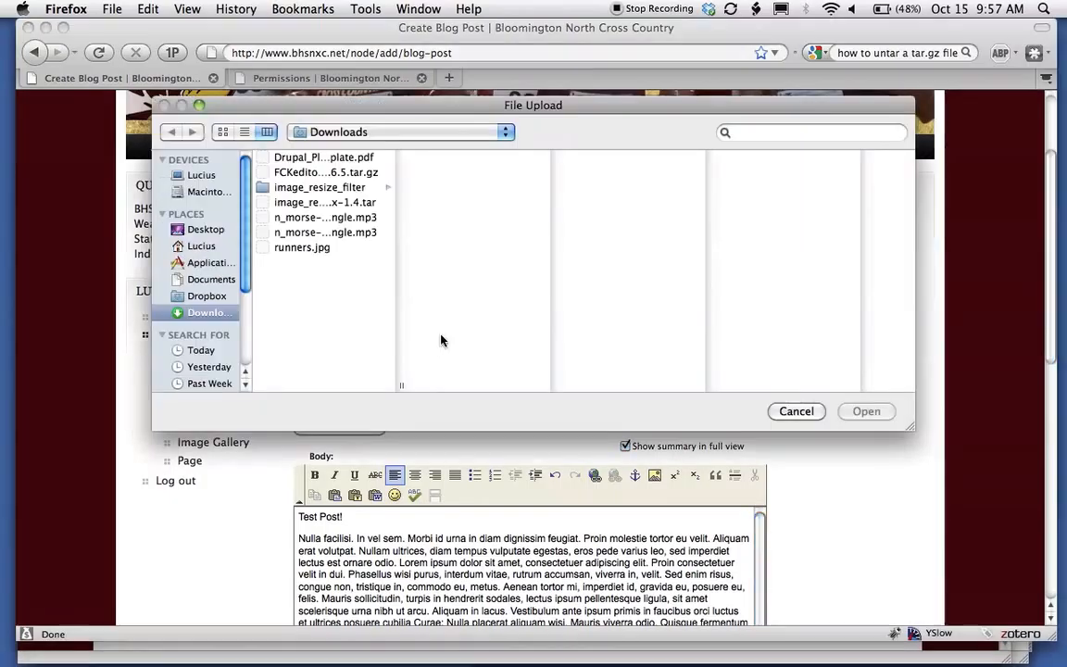
left_click(296, 250)
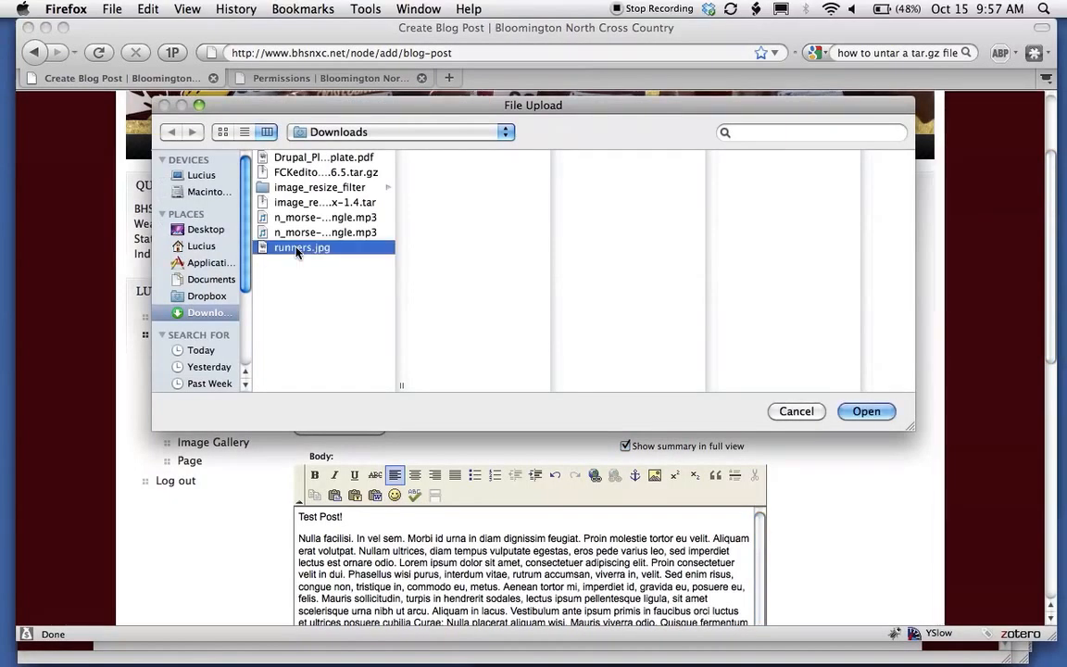
left_click(866, 411)
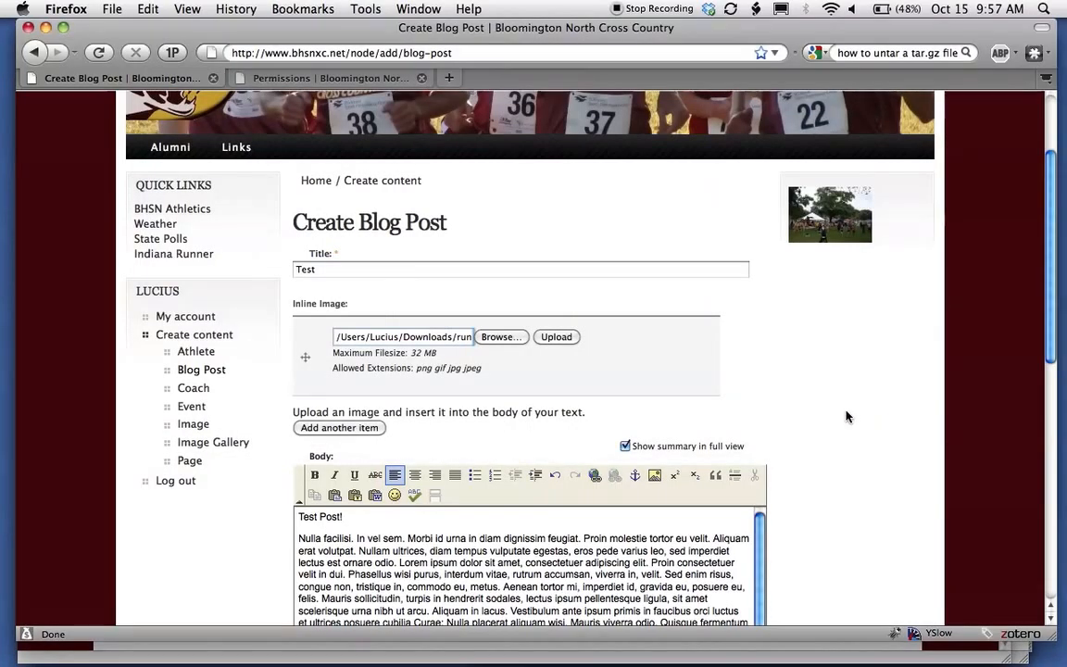
left_click(565, 342)
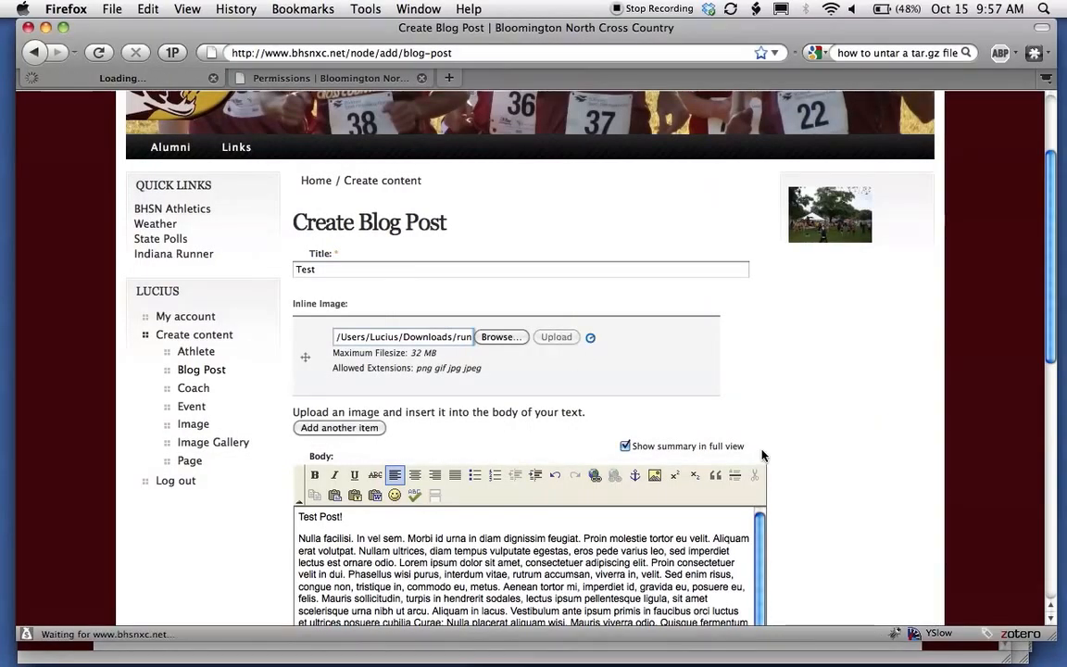
Set the image's alternate text to 'Runners'.
left_click(554, 376)
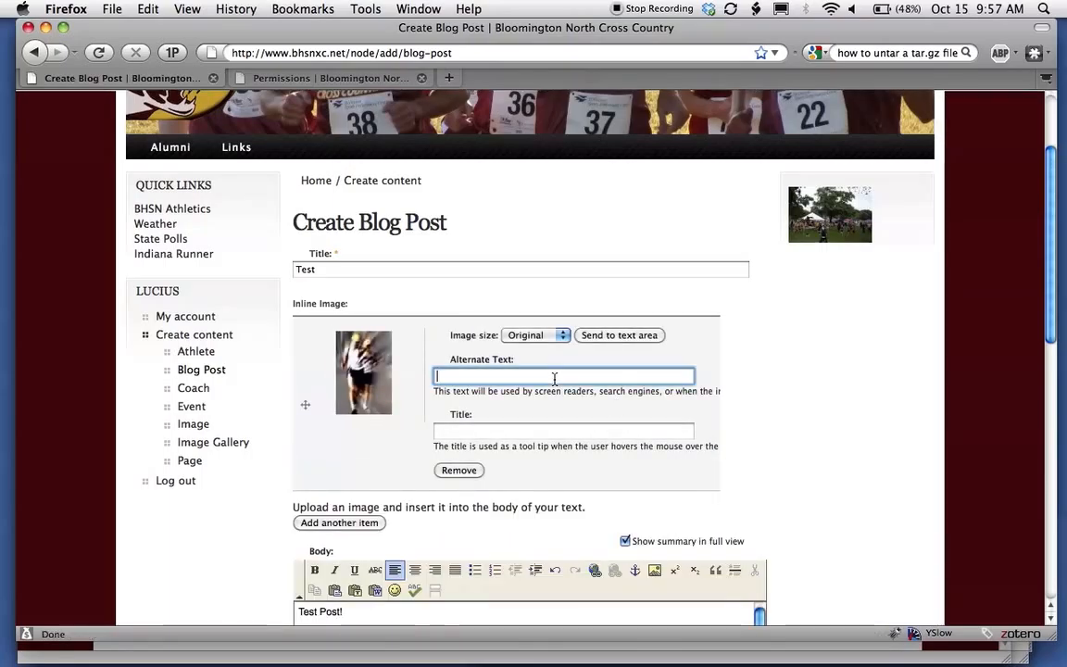
scroll(838, 380, "down", 3)
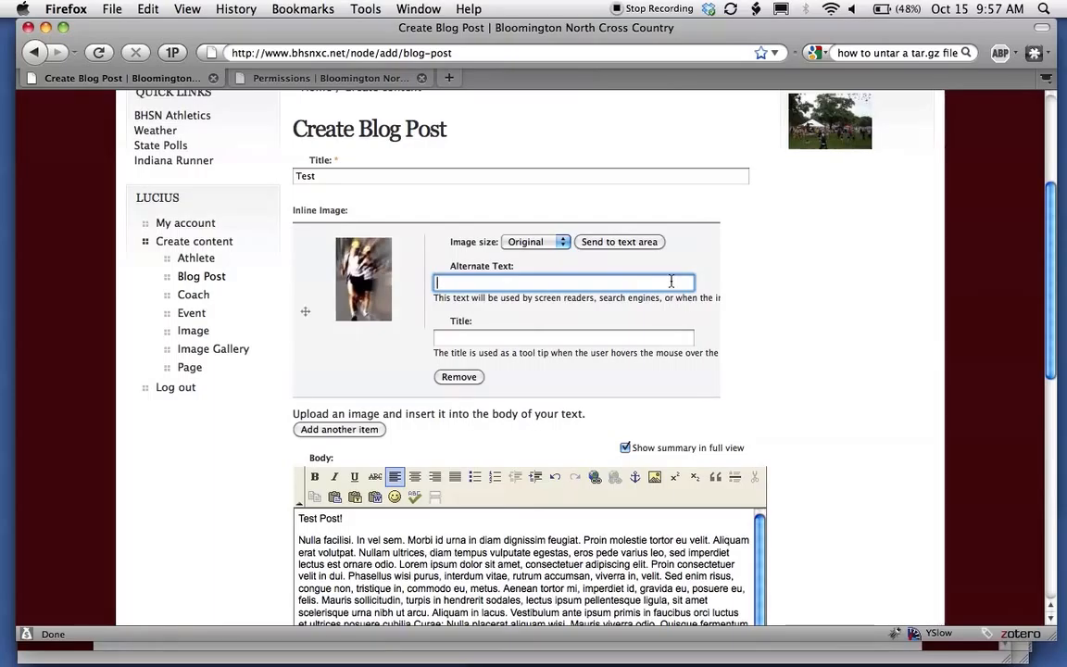
type("Runn")
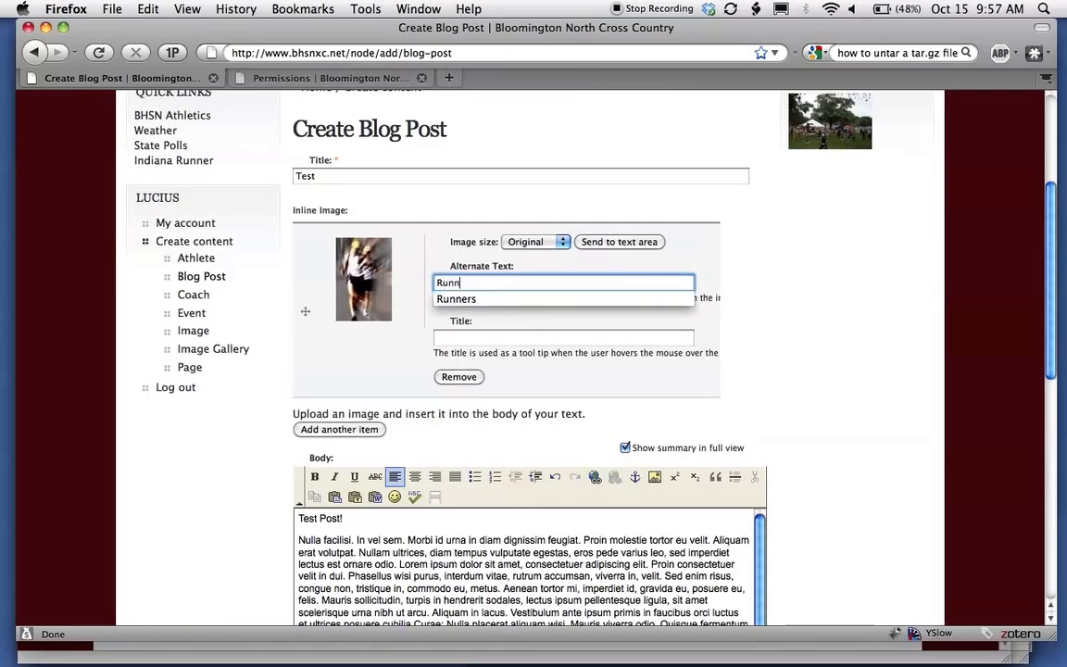
type("ers")
key("Tab")
type("Runners")
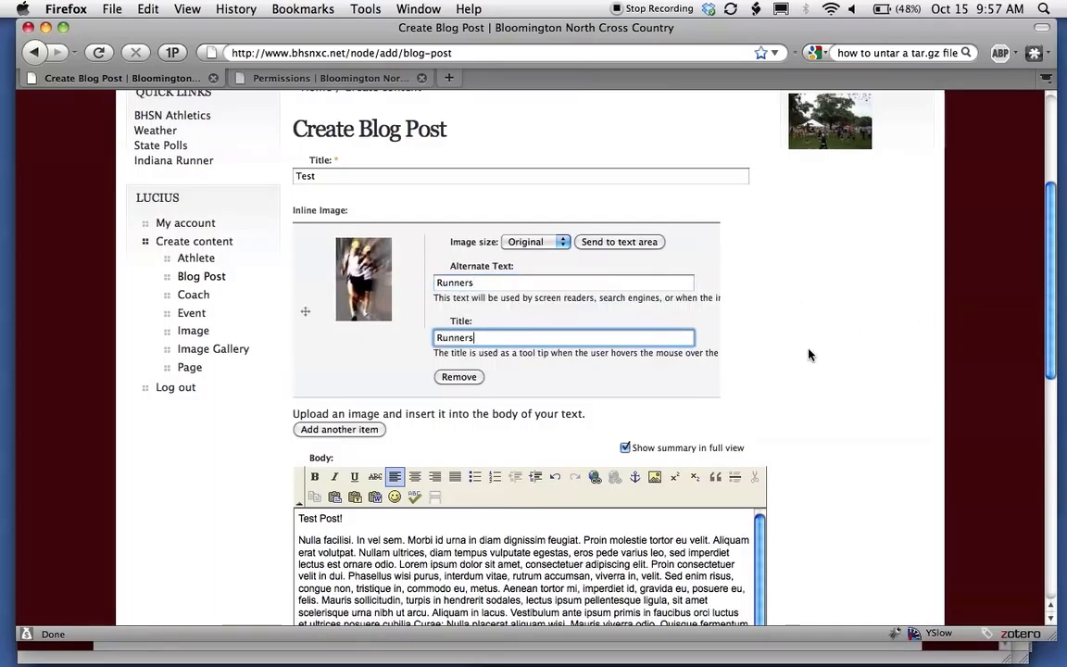
scroll(808, 355, "down", 3)
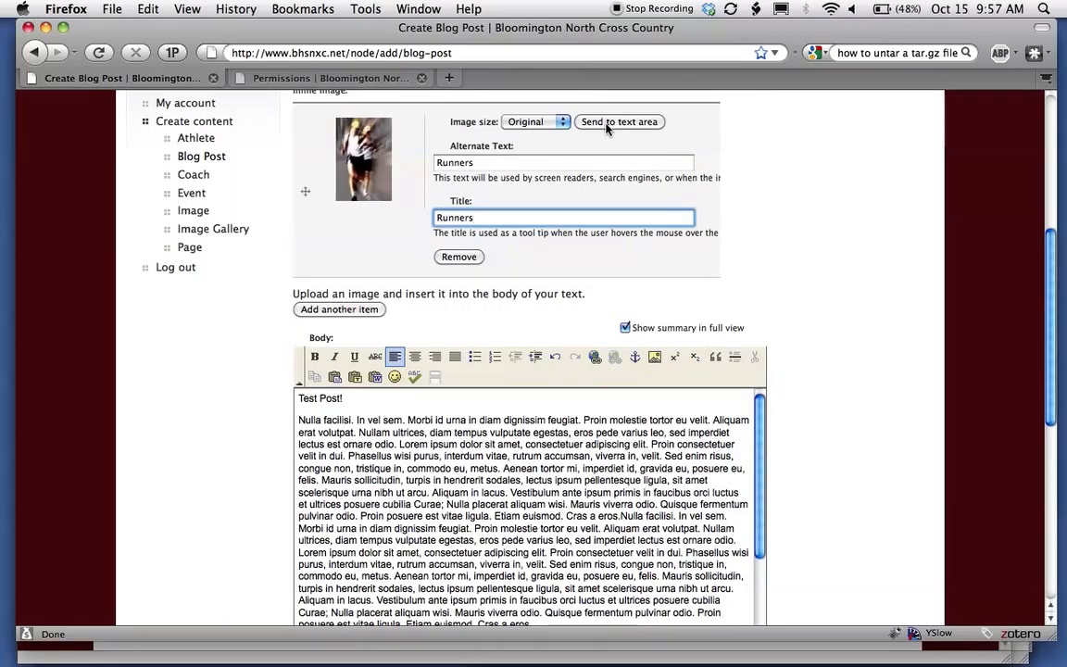
scroll(628, 494, "down", 1)
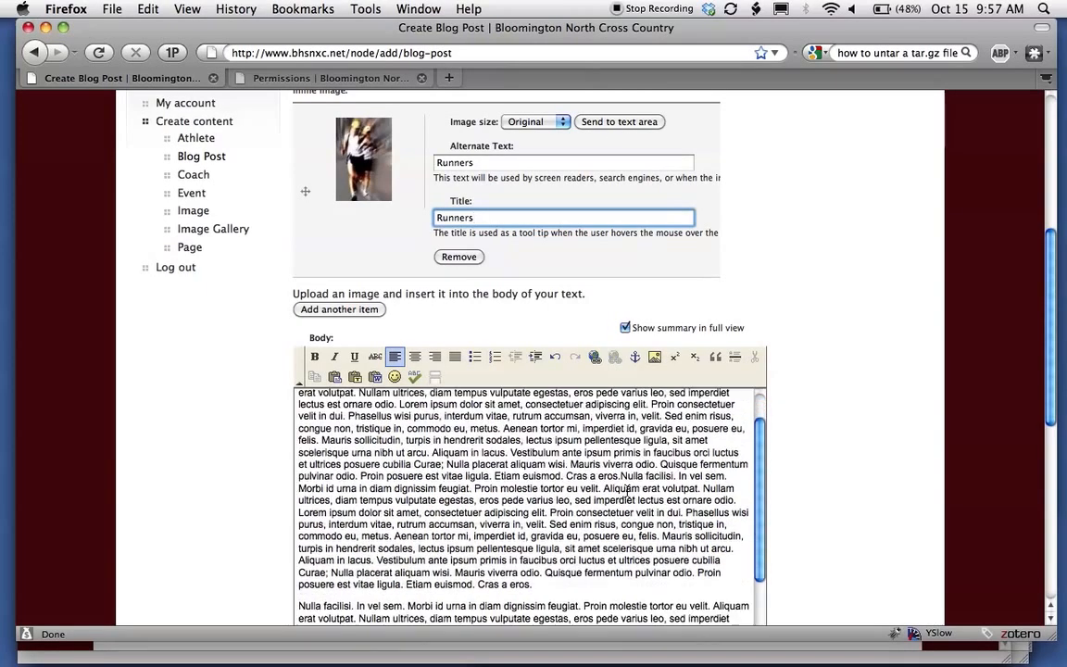
Insert the runners image into the body after 'Cras a eros.' and select it.
left_click(542, 586)
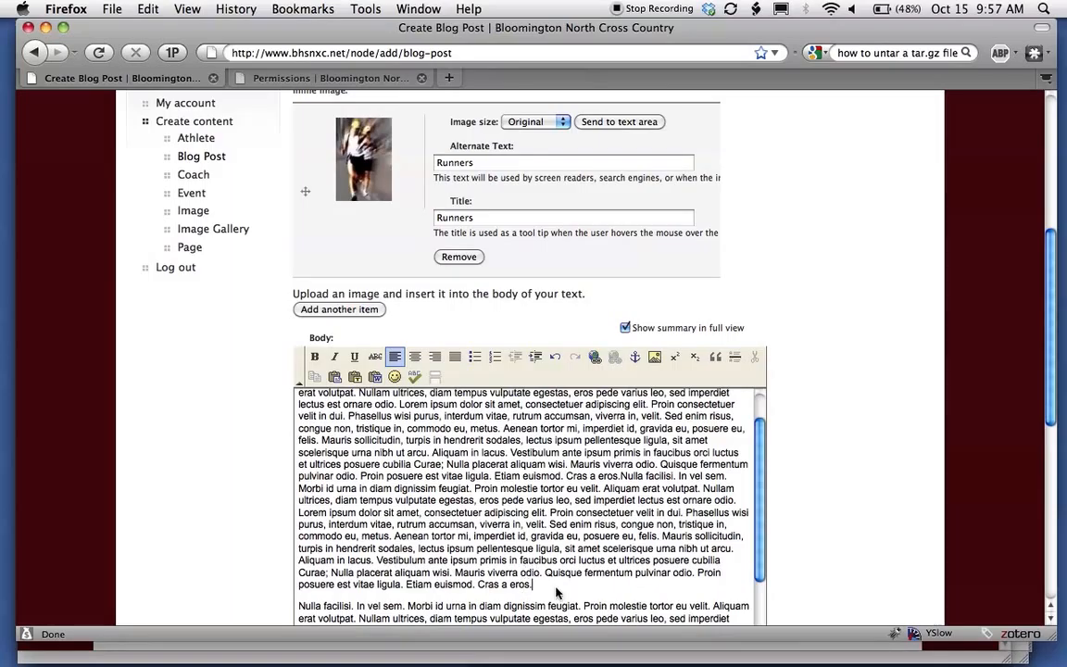
left_click(639, 126)
scroll(897, 357, "down", 3)
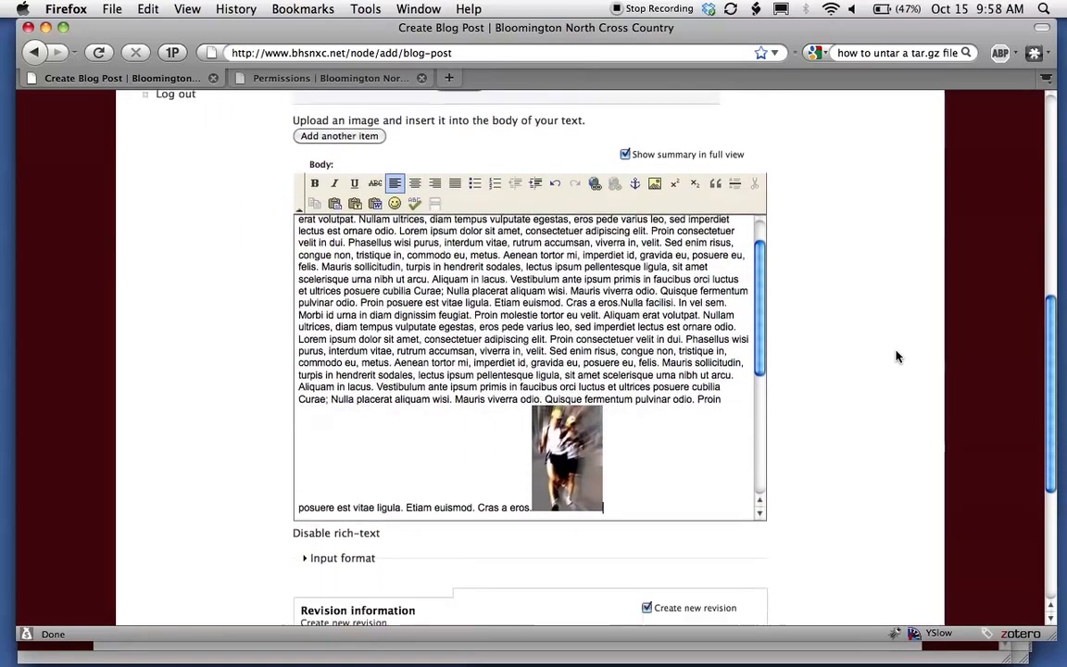
left_click(579, 389)
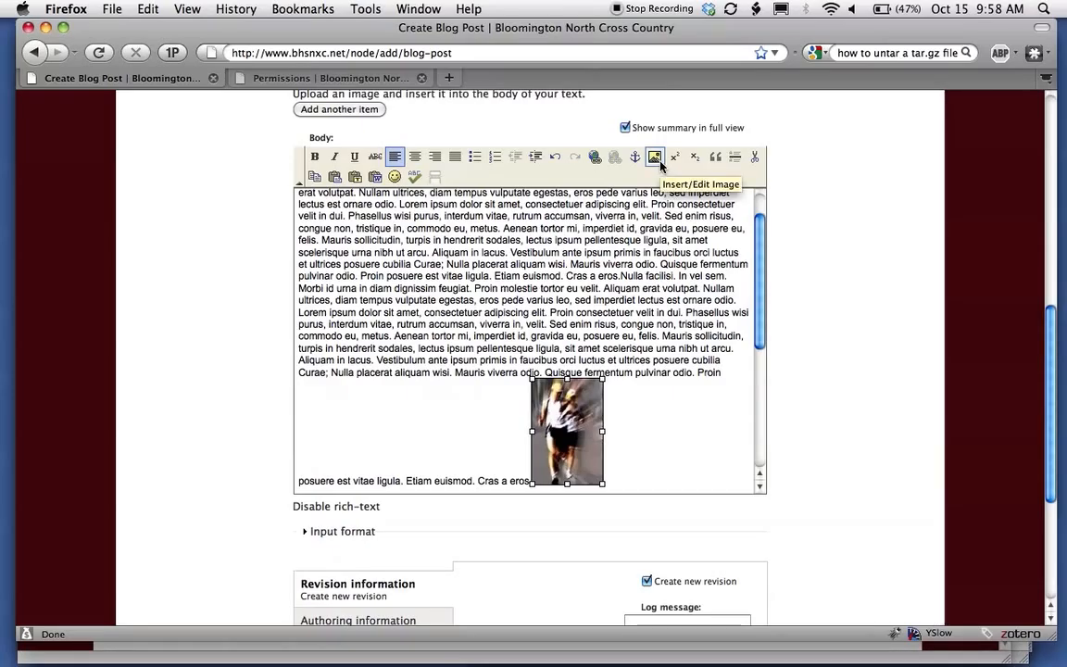
Set the runners image to Right alignment with HSpace 10 and VSpace 10.
left_click(655, 157)
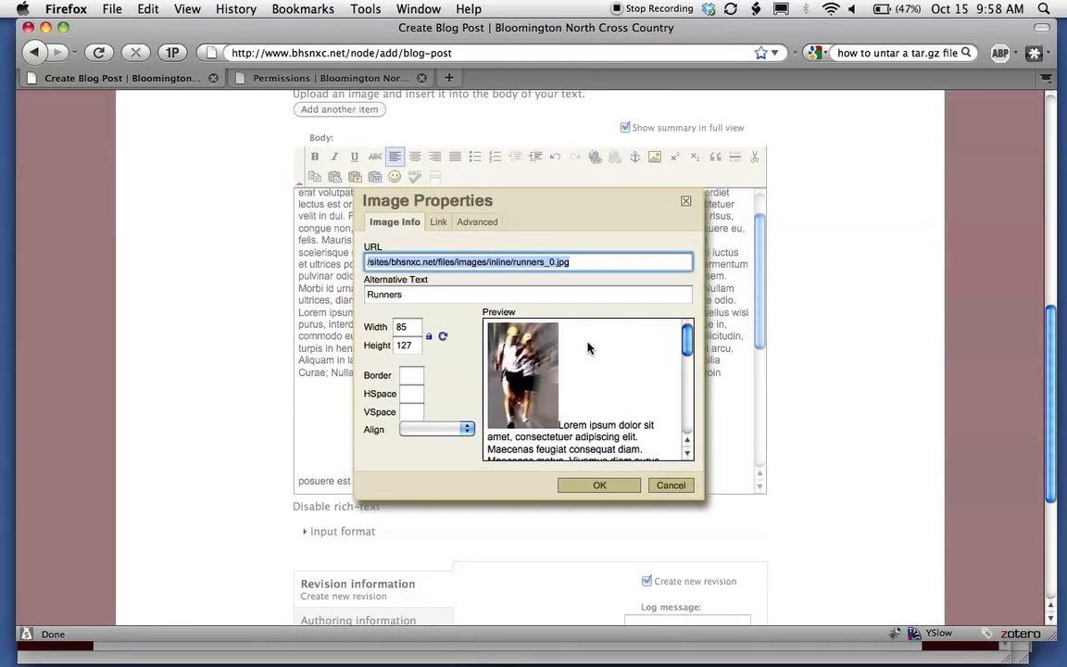
left_click(432, 430)
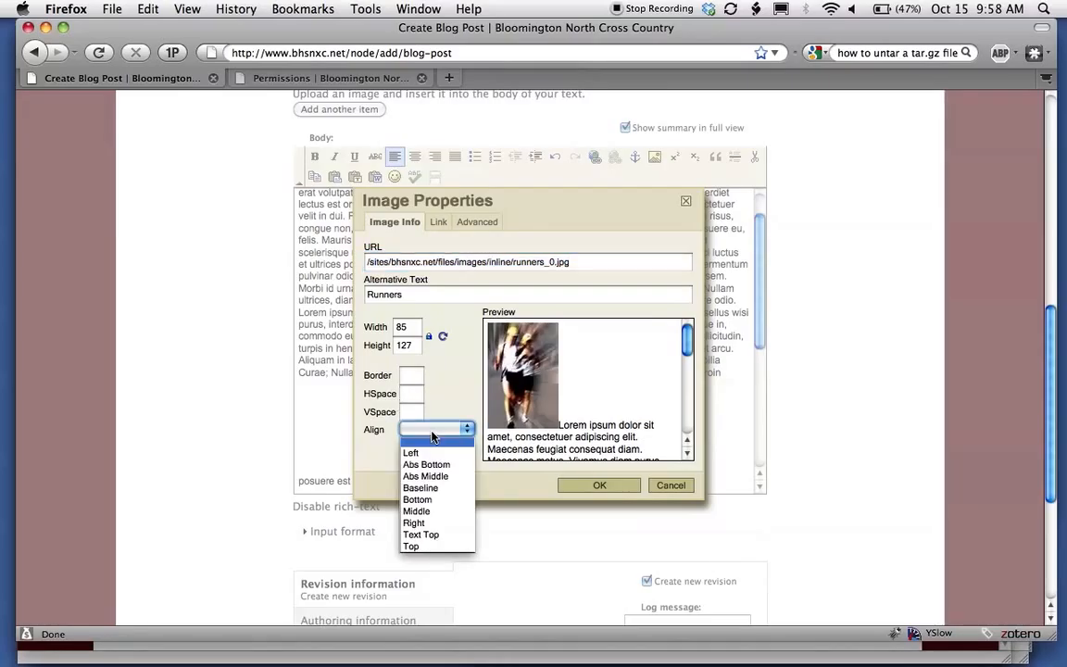
left_click(452, 524)
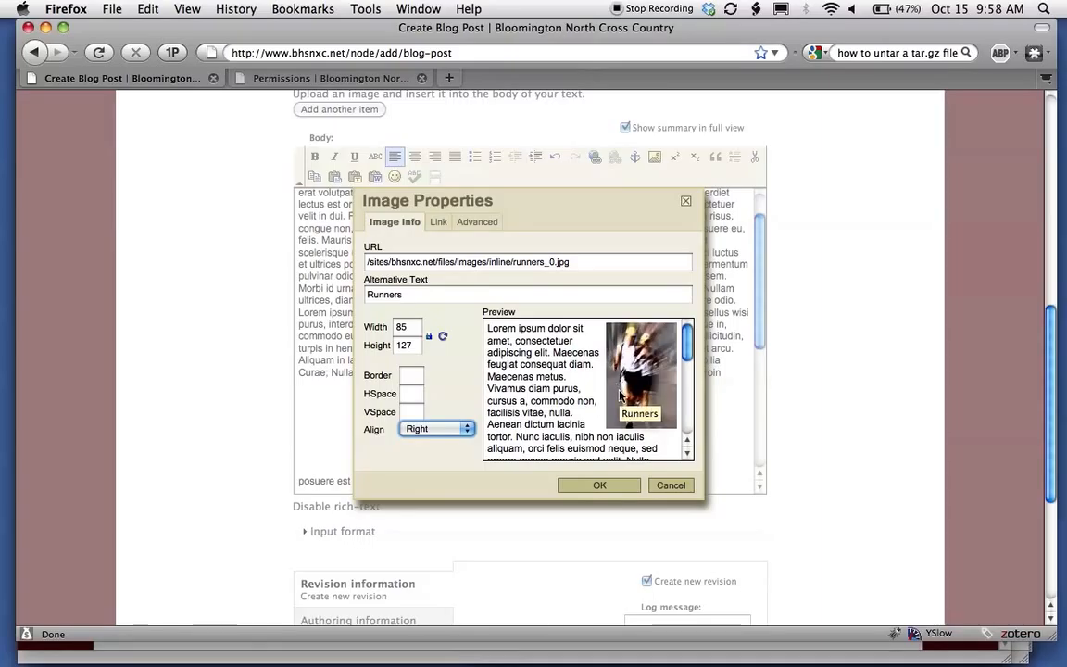
left_click(412, 393)
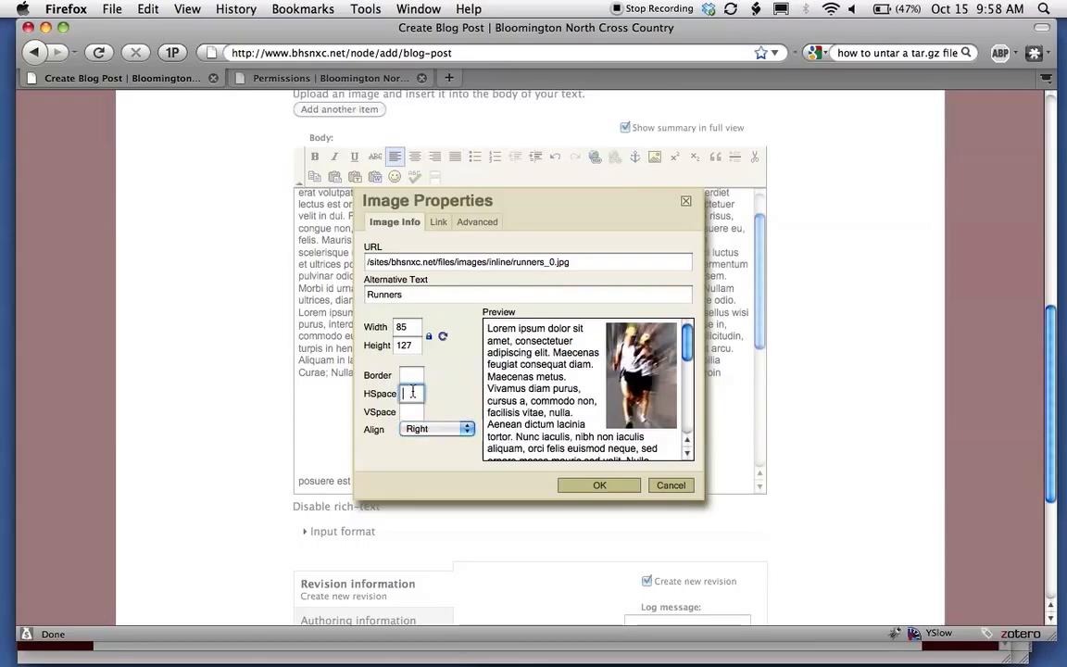
type("10")
key("Tab")
type("10")
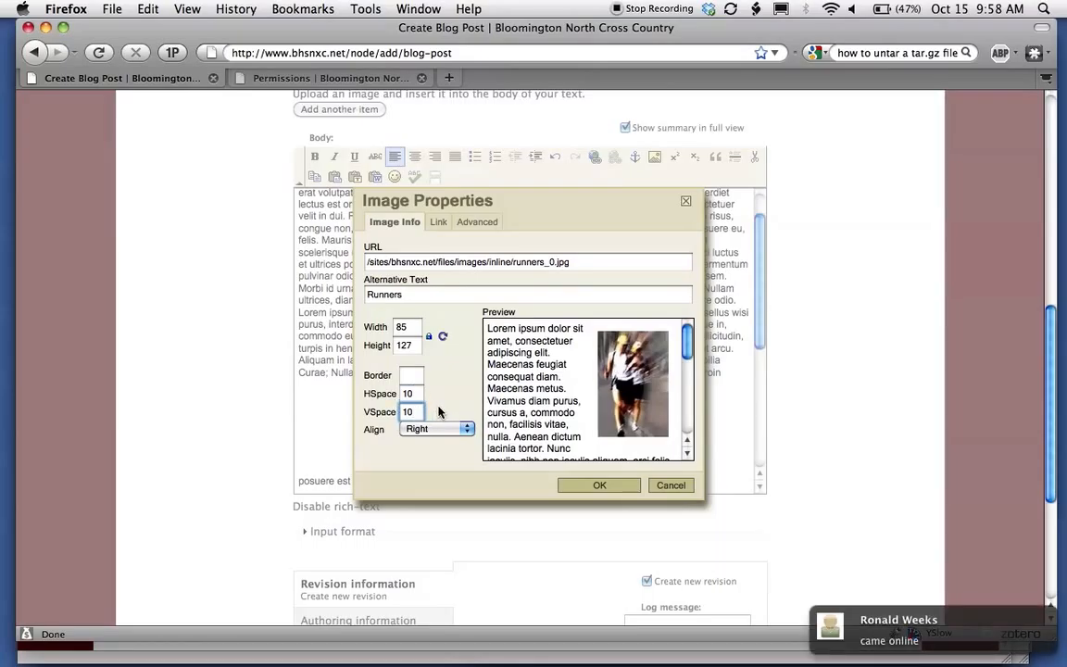
left_click(600, 484)
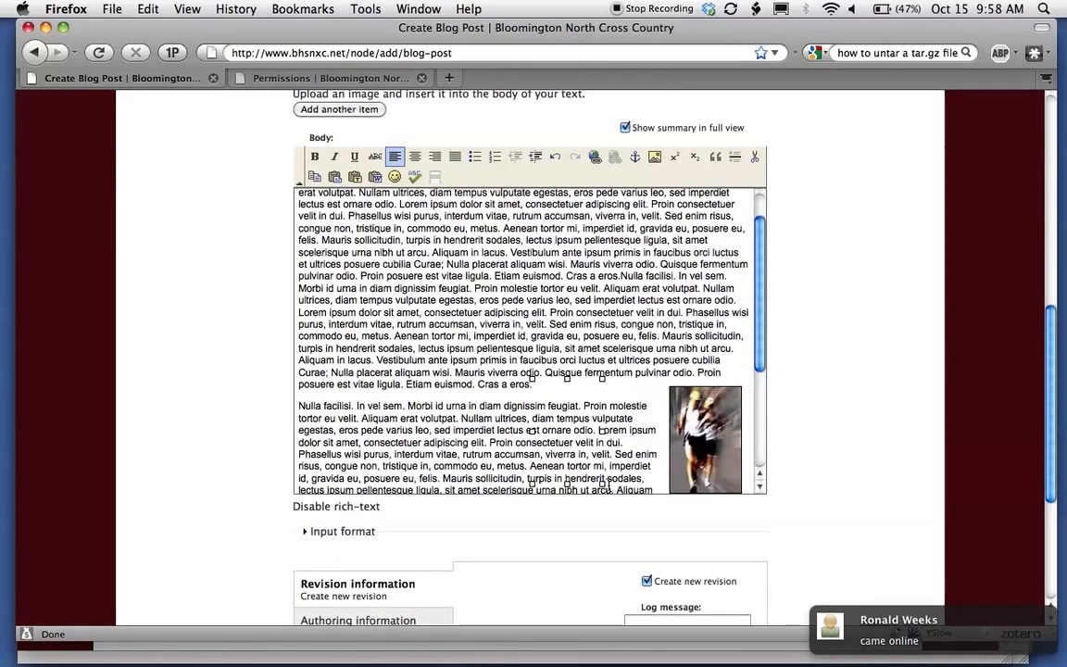
scroll(594, 385, "down", 3)
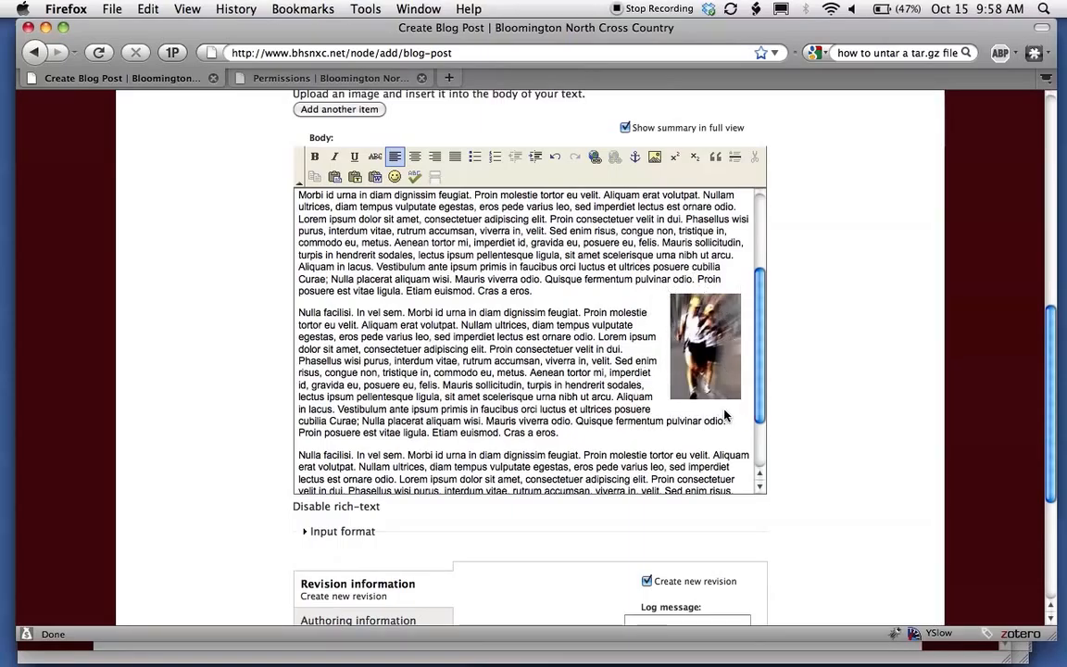
Drag the runners image's corner handle outward to enlarge it beside the second paragraph.
left_click(689, 387)
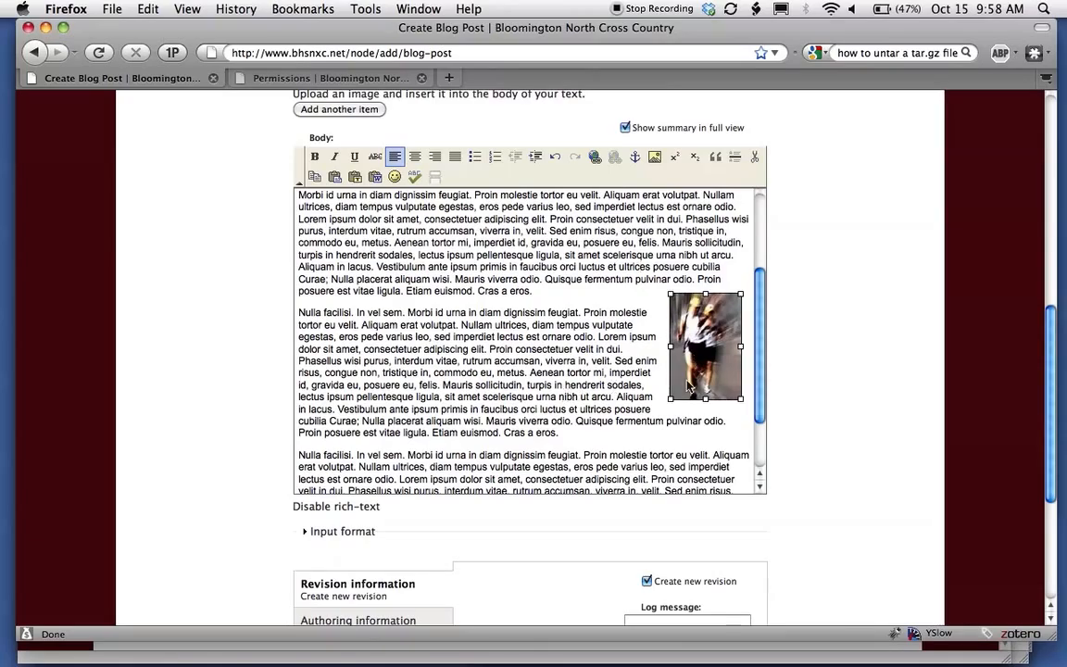
left_click_drag(671, 399, 636, 429)
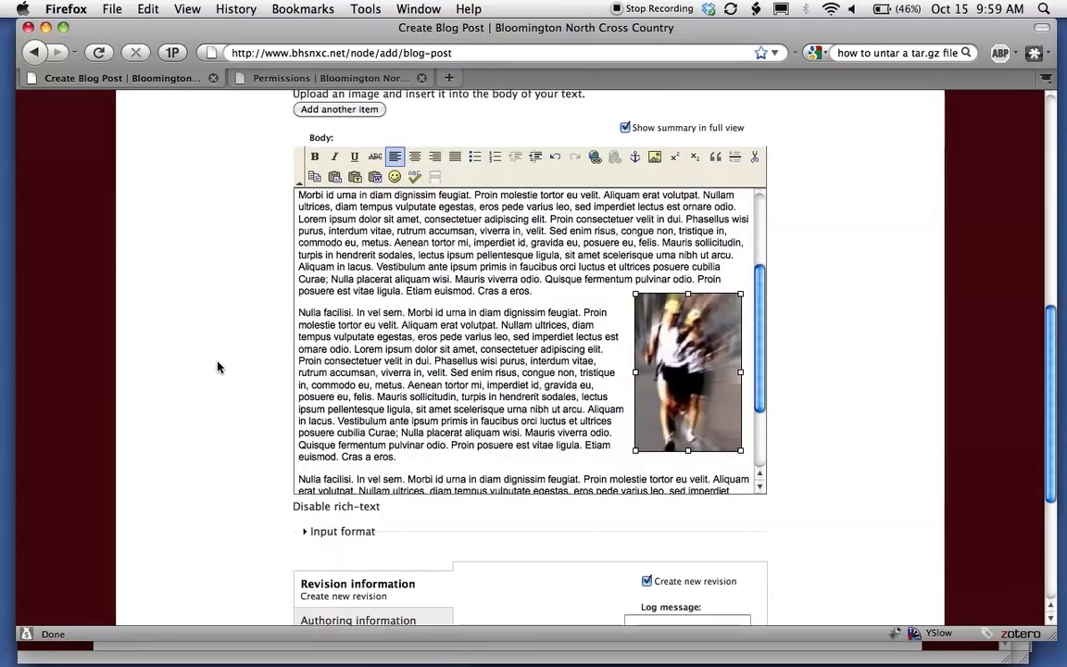
scroll(230, 365, "up", 5)
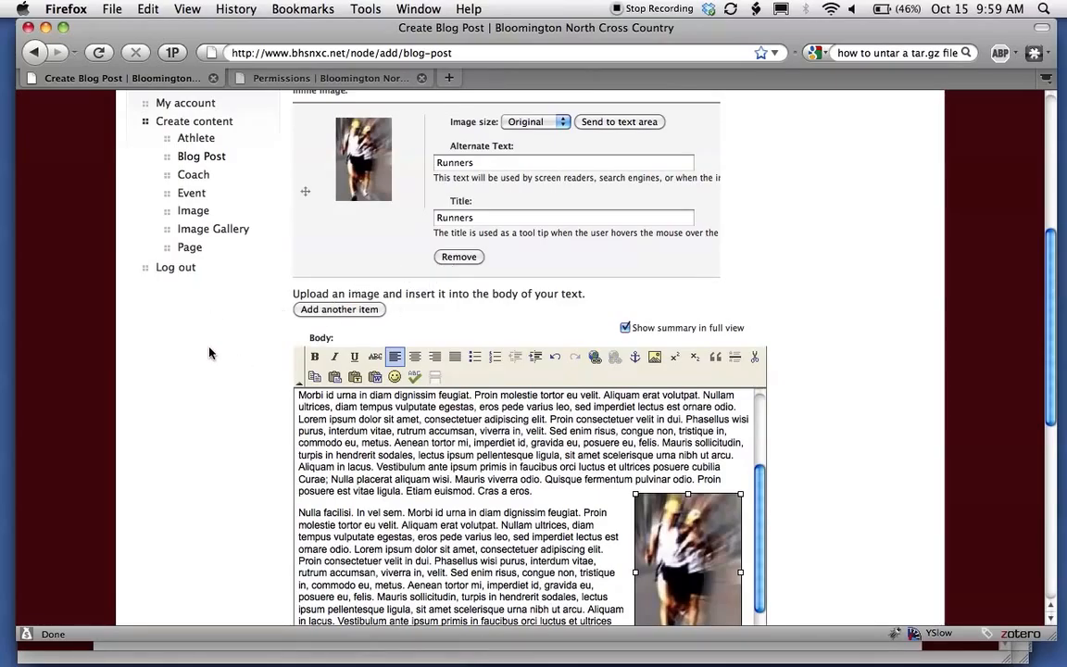
scroll(210, 353, "down", 3)
scroll(209, 353, "up", 2)
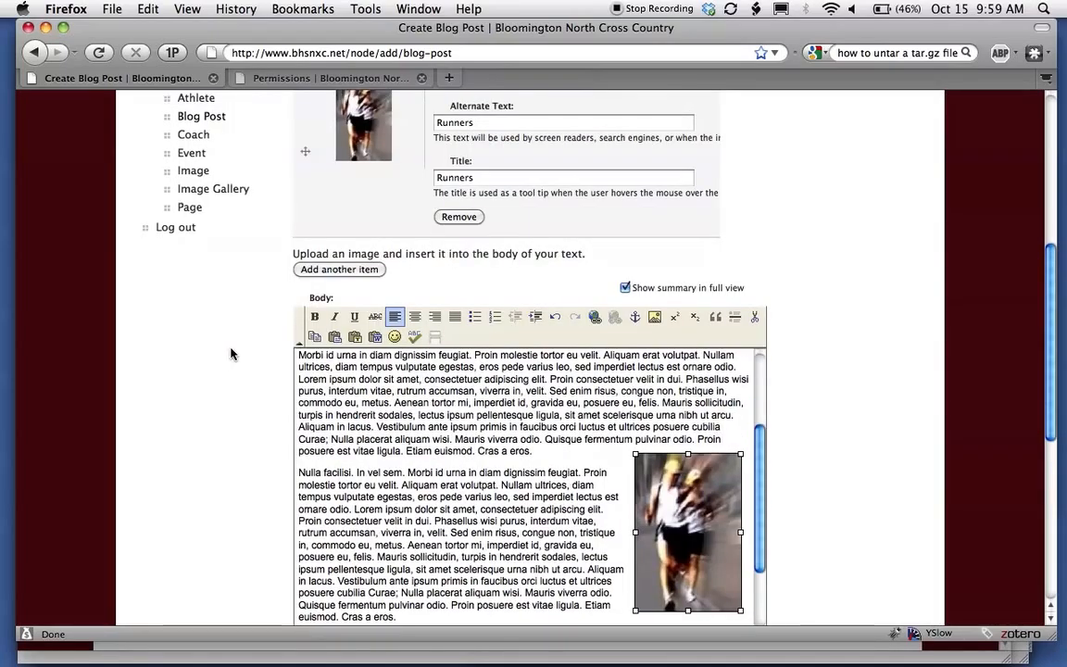
scroll(230, 353, "down", 2)
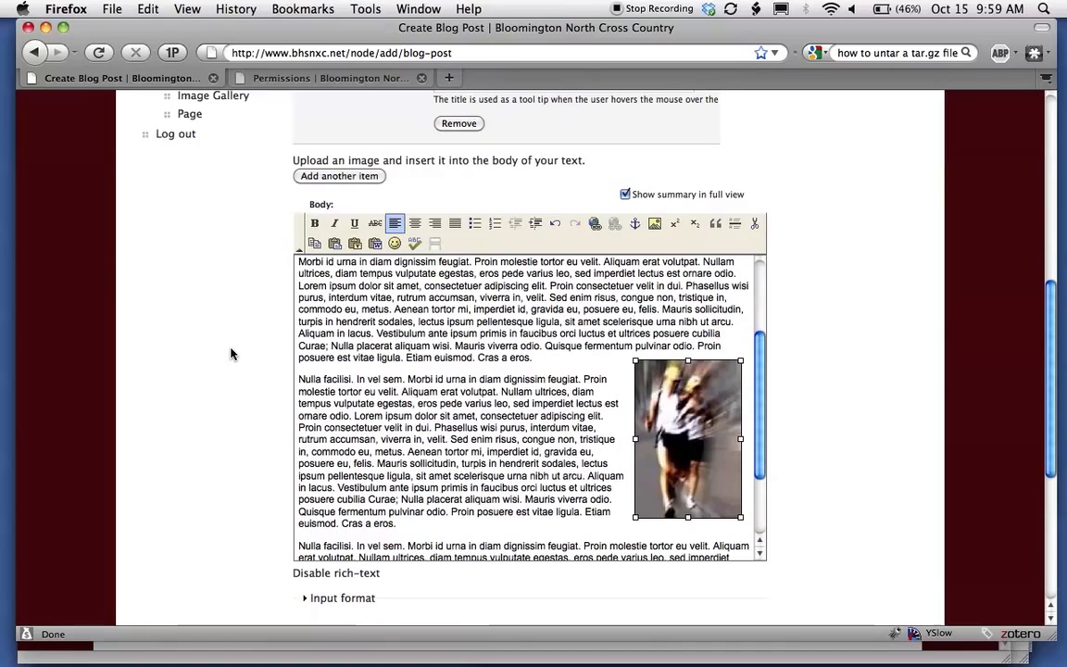
scroll(407, 371, "down", 3)
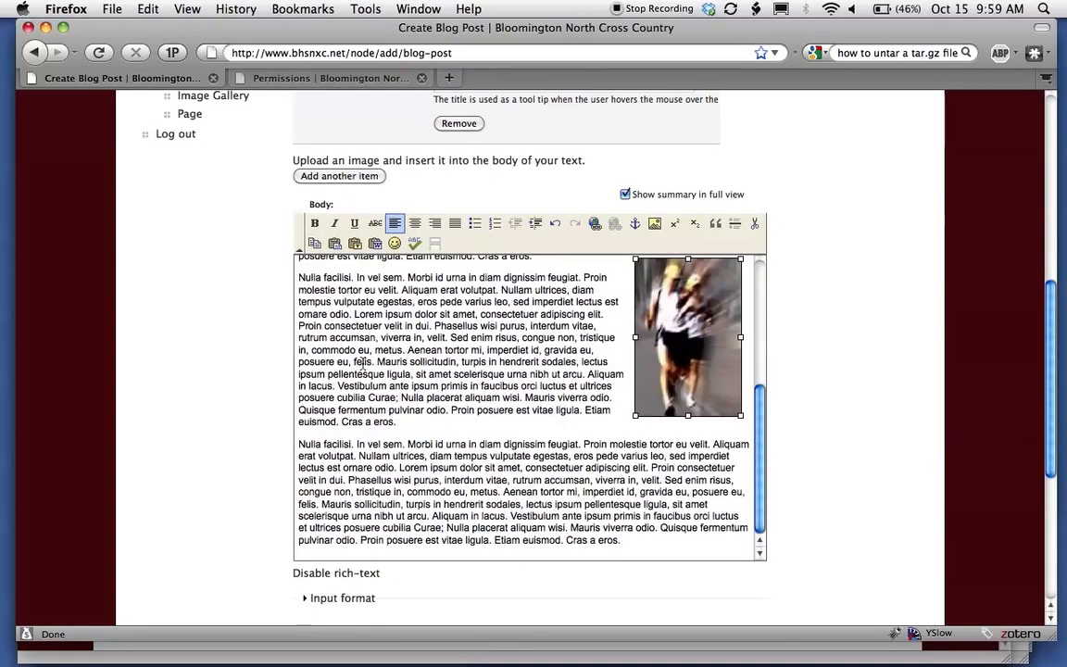
Make the last paragraph bold and right-aligned, then add an empty line after it.
triple_click(425, 454)
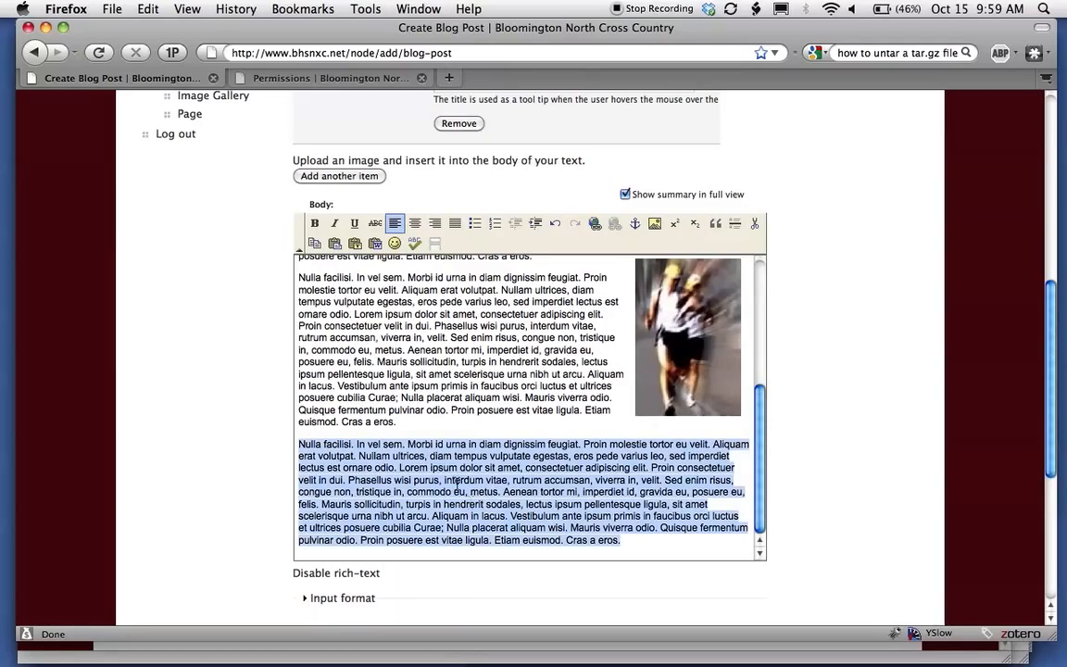
left_click(315, 225)
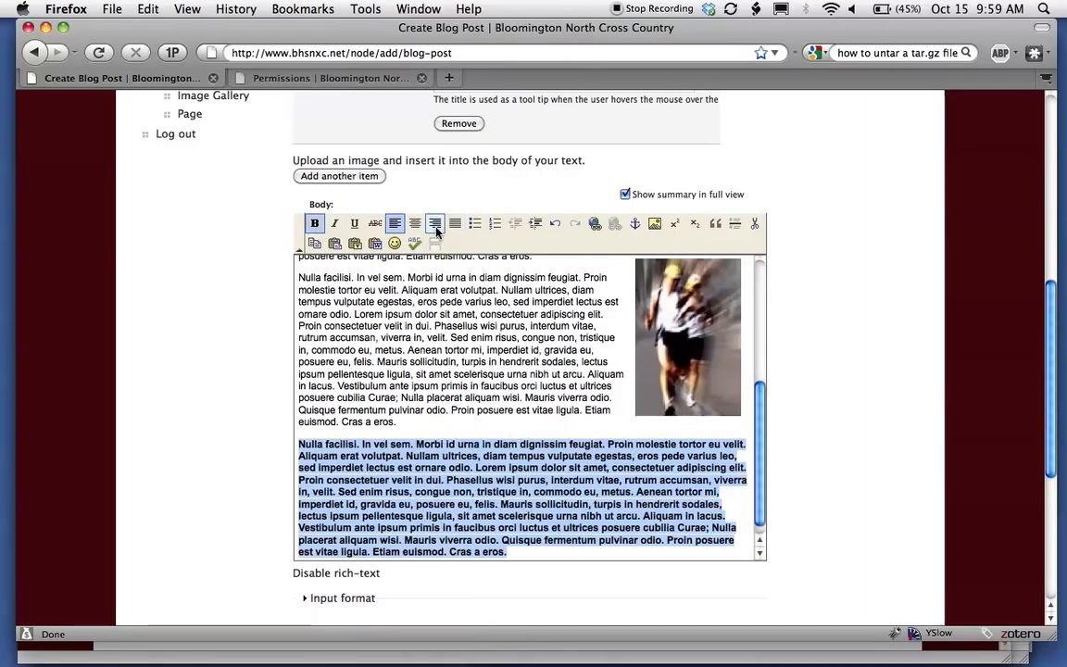
left_click(435, 224)
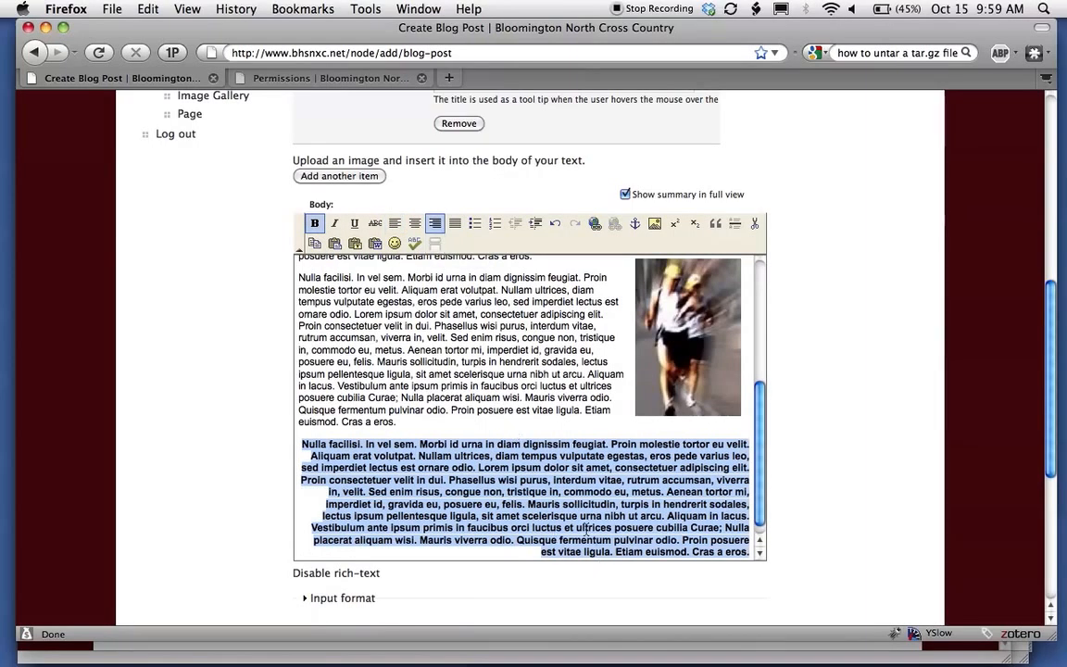
scroll(556, 417, "down", 1)
left_click(751, 539)
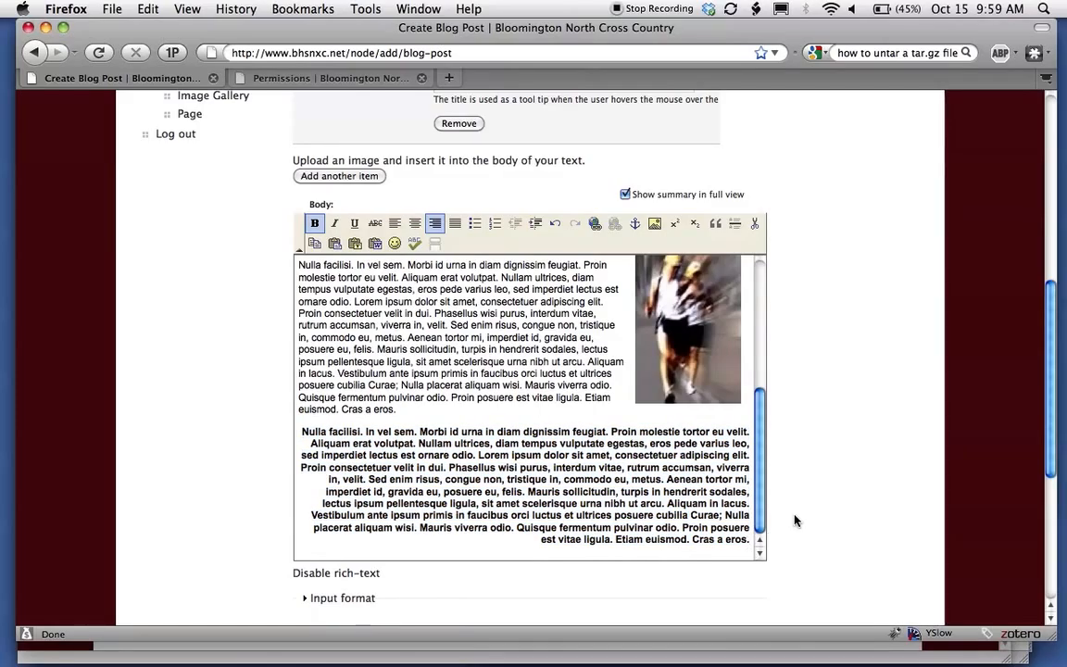
key("Return")
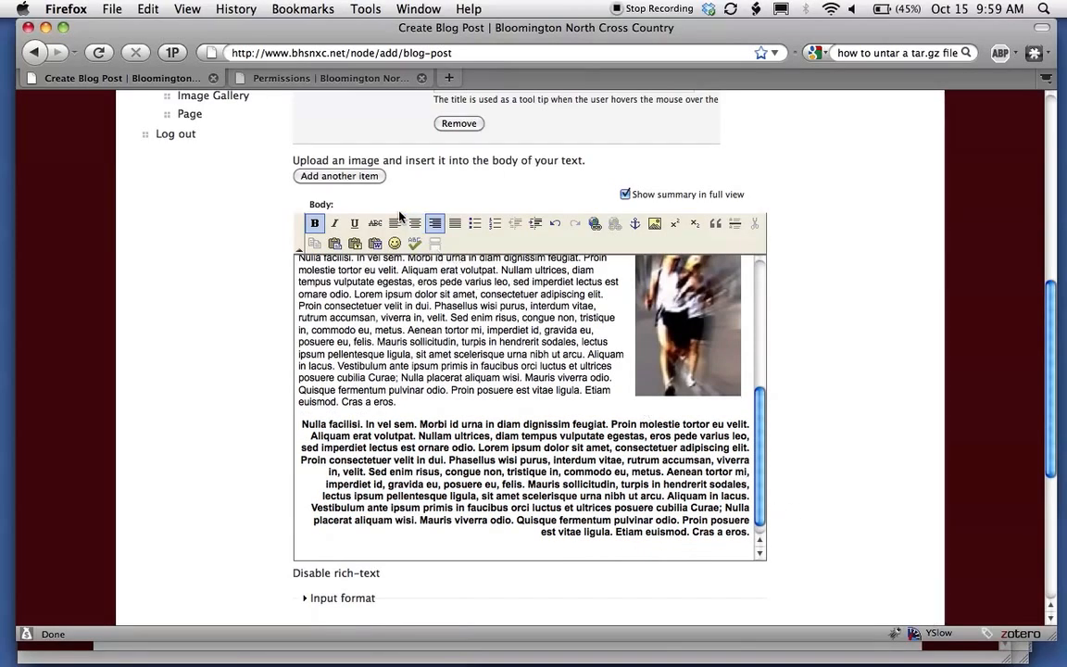
Add a numbered list with the items one, two, three.
left_click(492, 228)
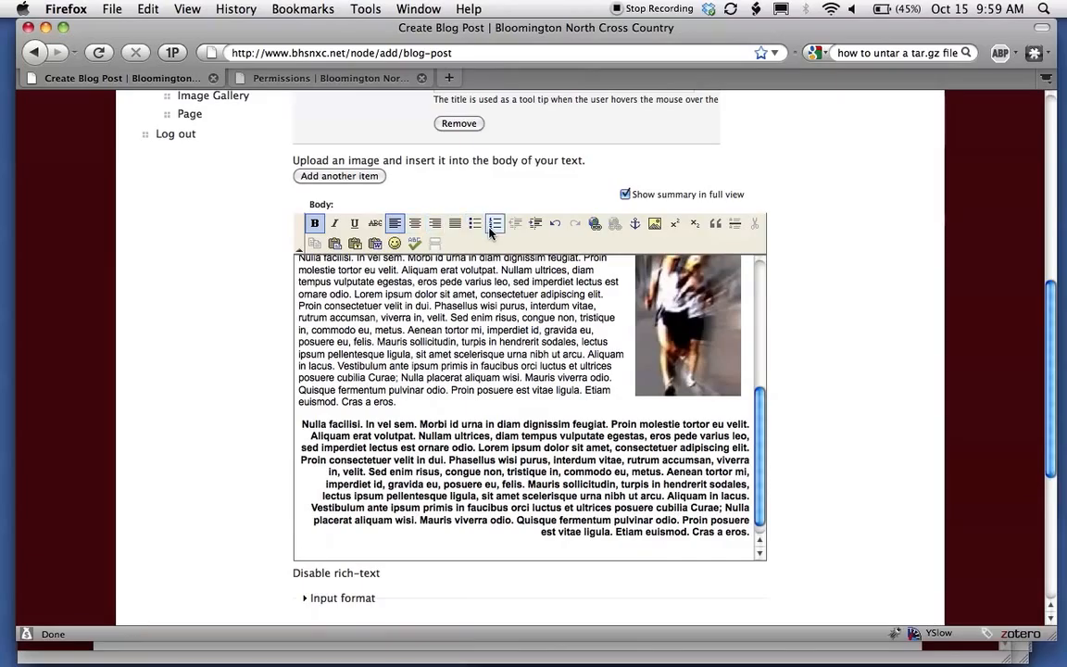
scroll(380, 458, "down", 3)
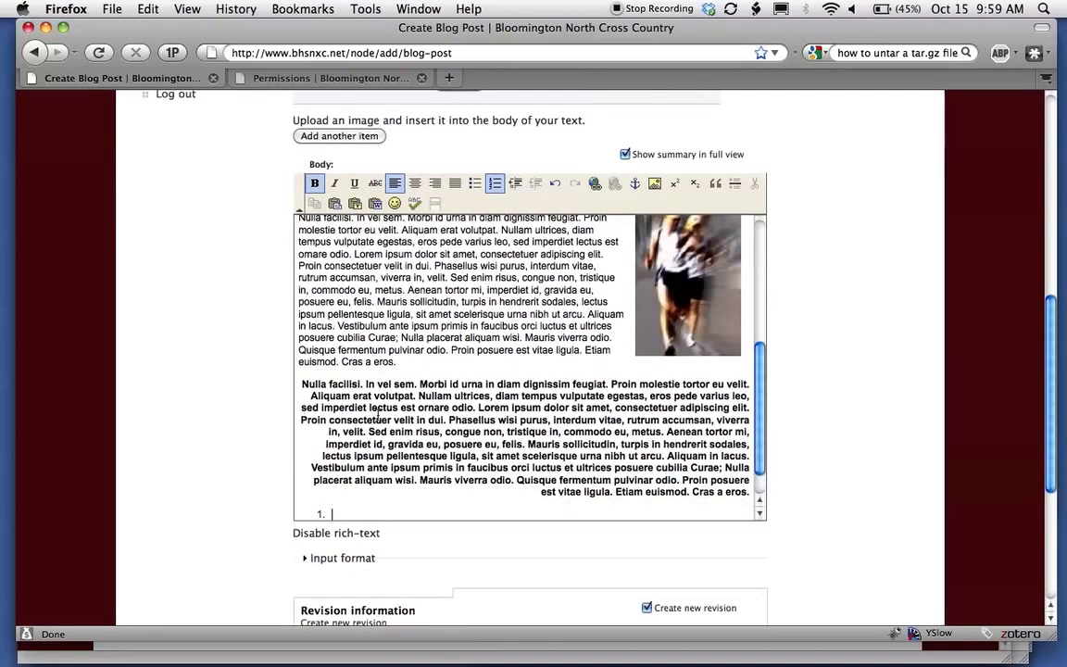
type("one")
key("Return")
type("two")
key("Return")
type("three")
key("Return")
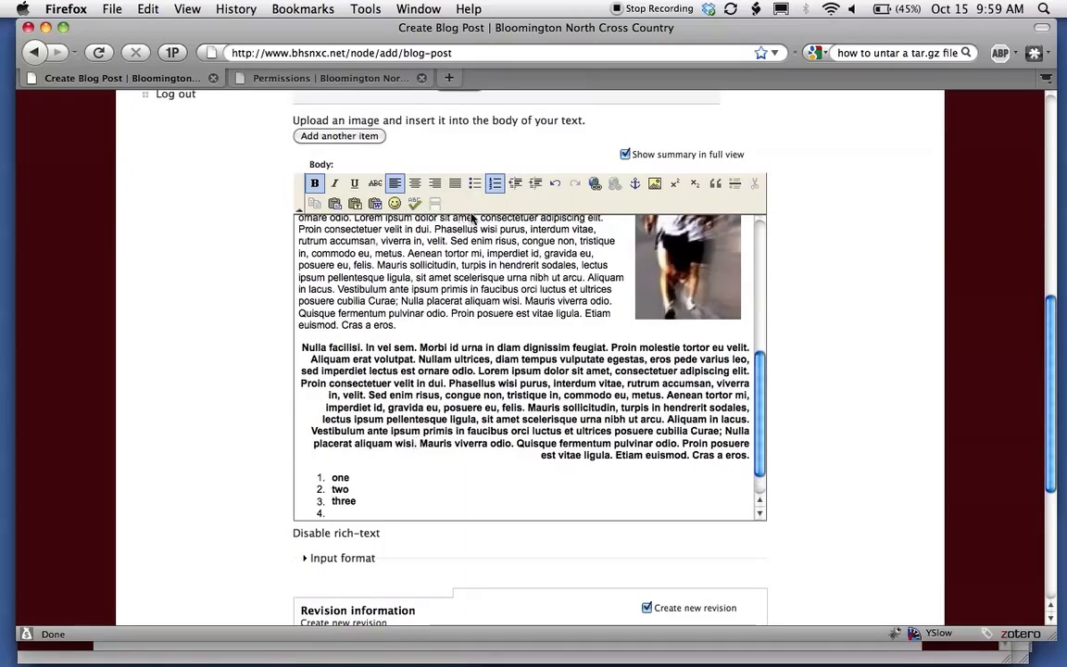
Start a bulleted list with the item 'asdfasd' and a second bullet.
left_click(474, 185)
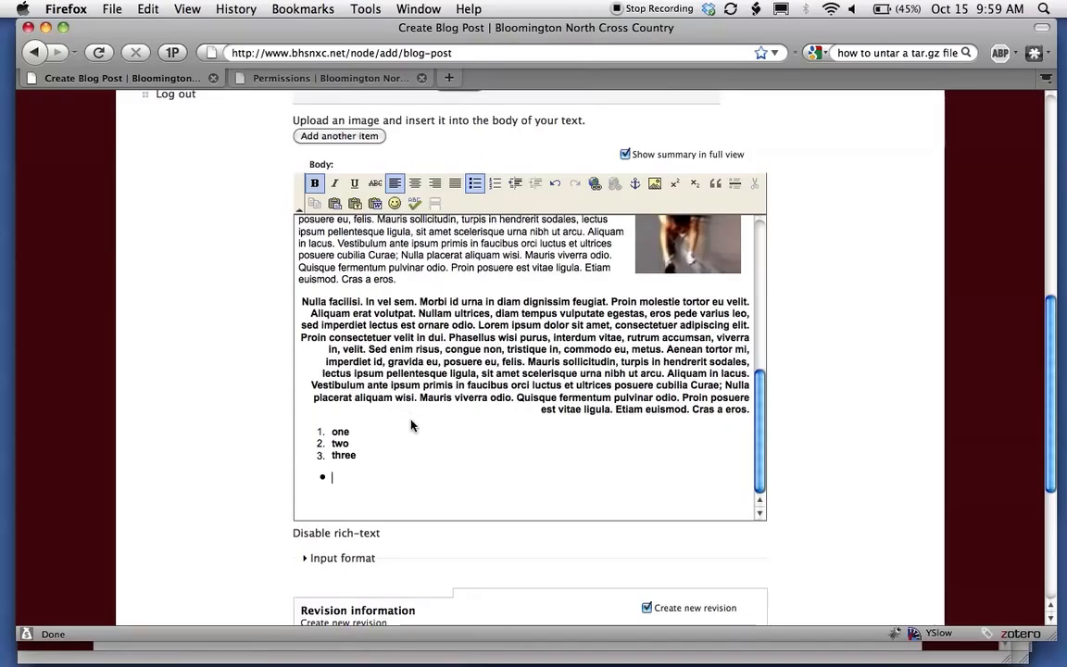
type("asdfasd")
key("Return")
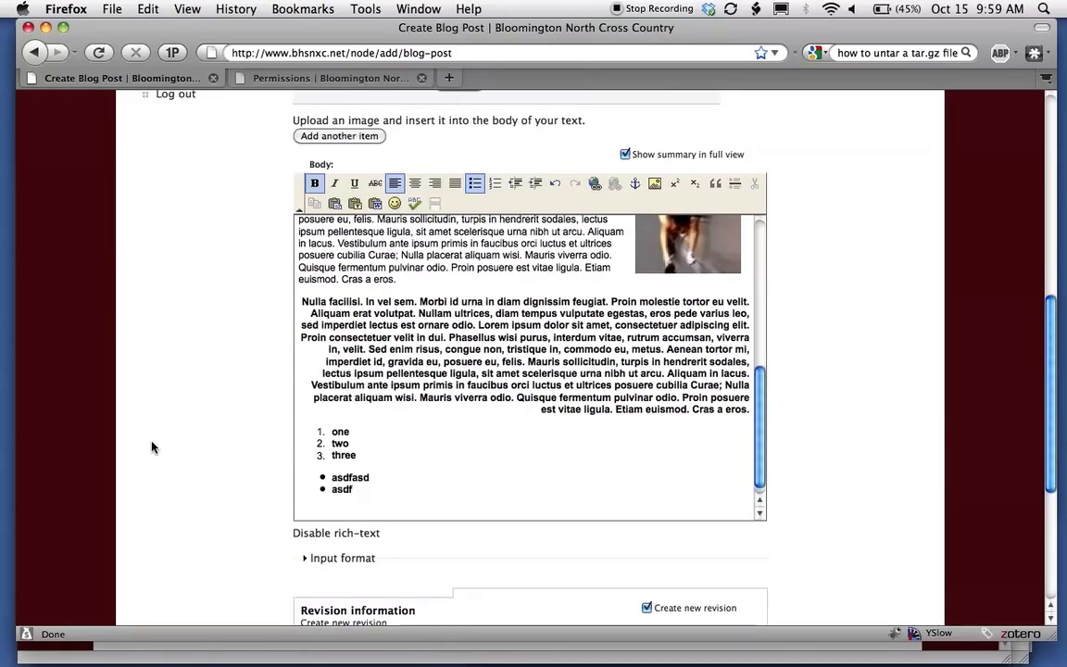
scroll(225, 393, "down", 10)
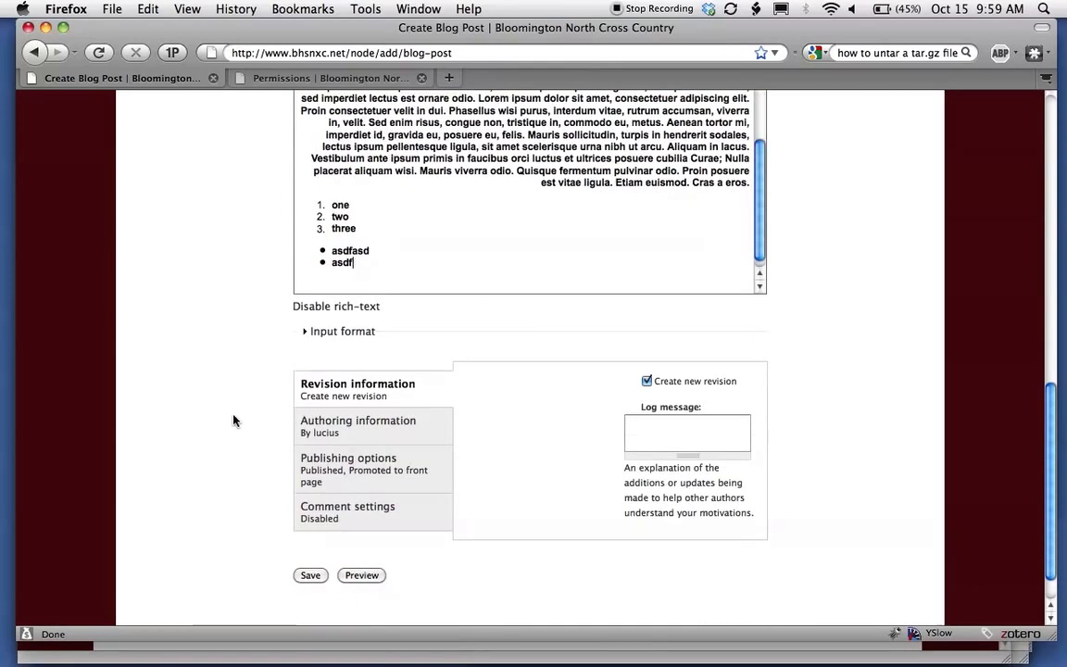
Save the Test blog post and look over the published page.
left_click(312, 533)
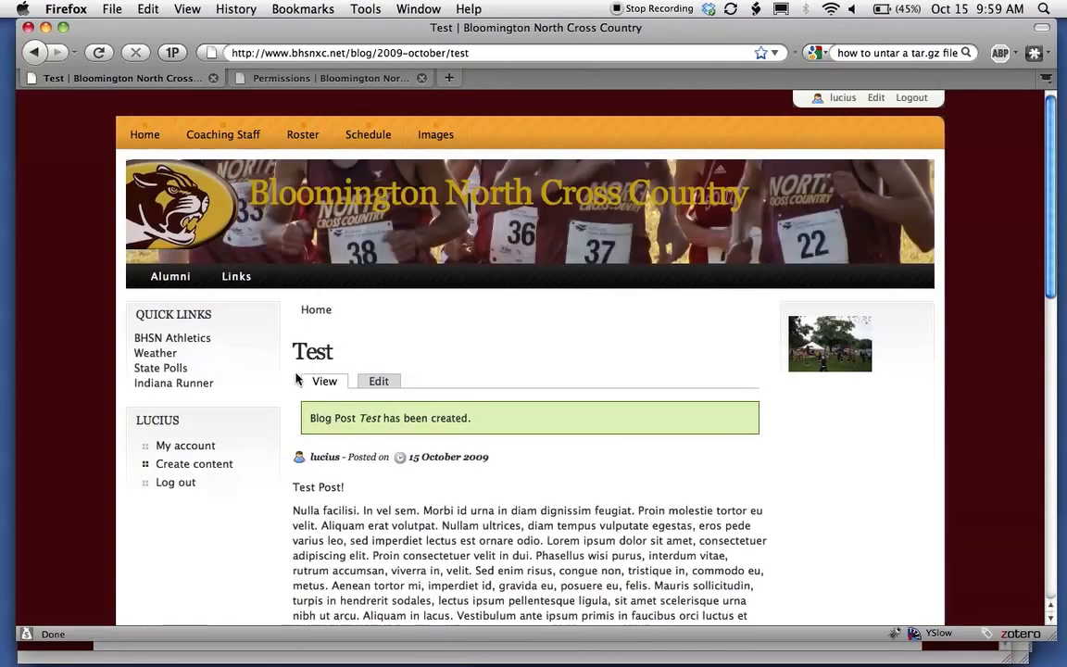
scroll(297, 379, "down", 20)
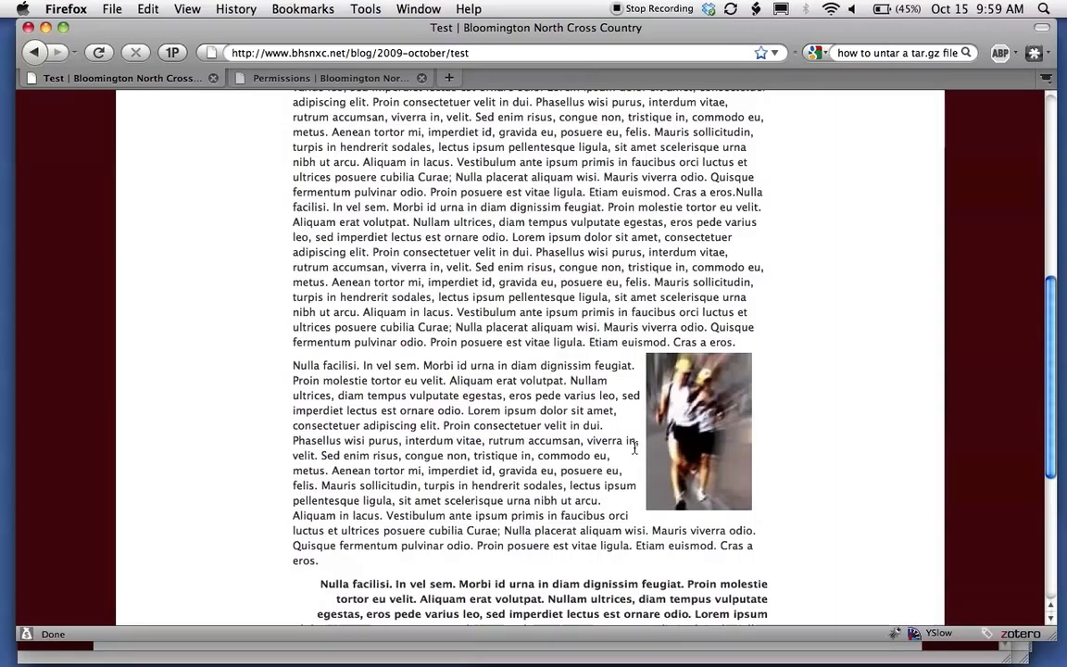
scroll(634, 446, "down", 5)
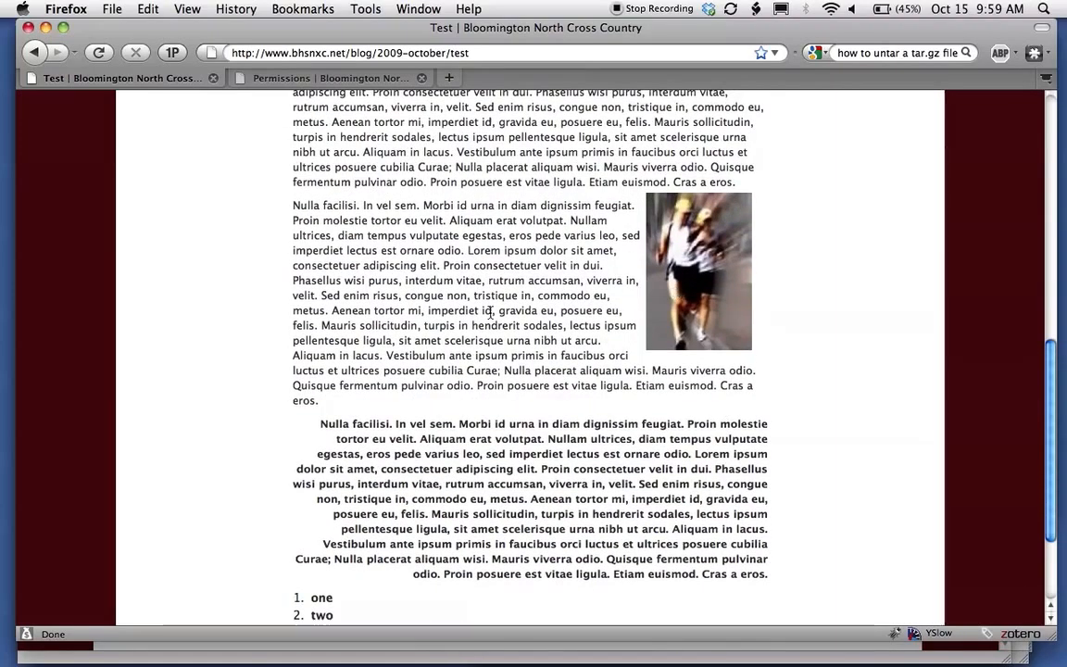
scroll(490, 313, "down", 5)
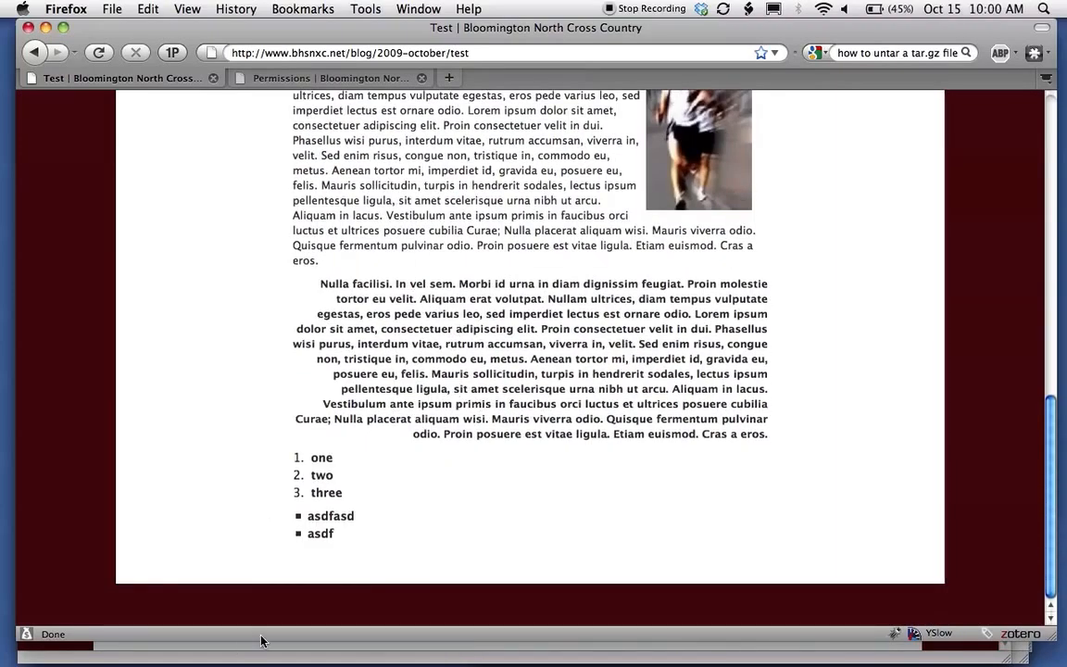
scroll(459, 512, "up", 10)
scroll(459, 512, "up", 15)
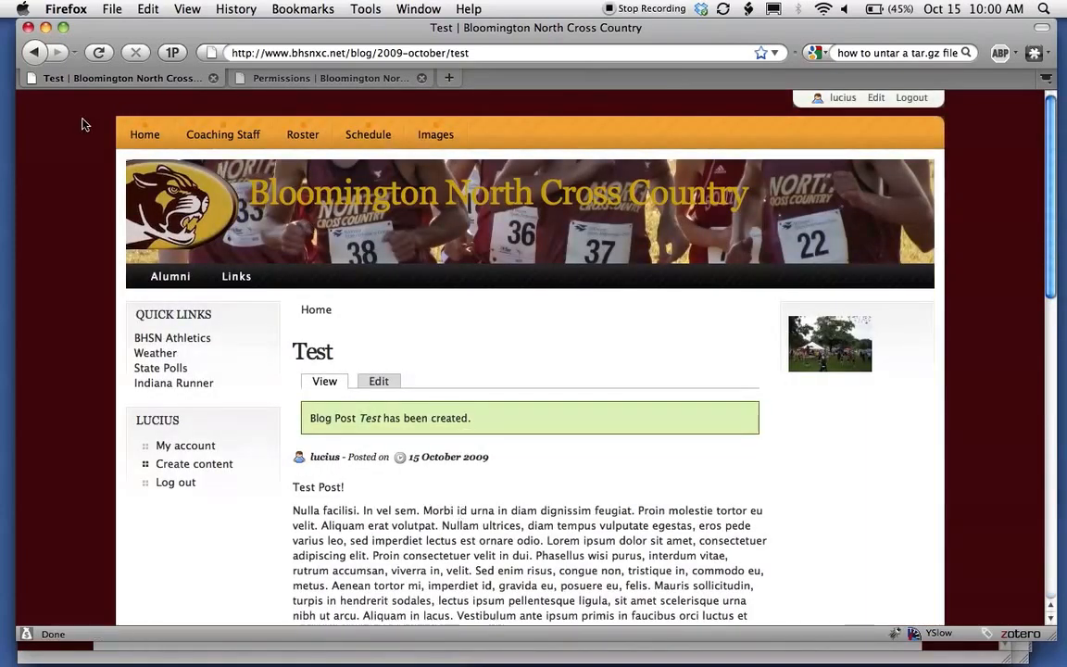
Find Test on the front page and open the full post via Read more.
left_click(121, 129)
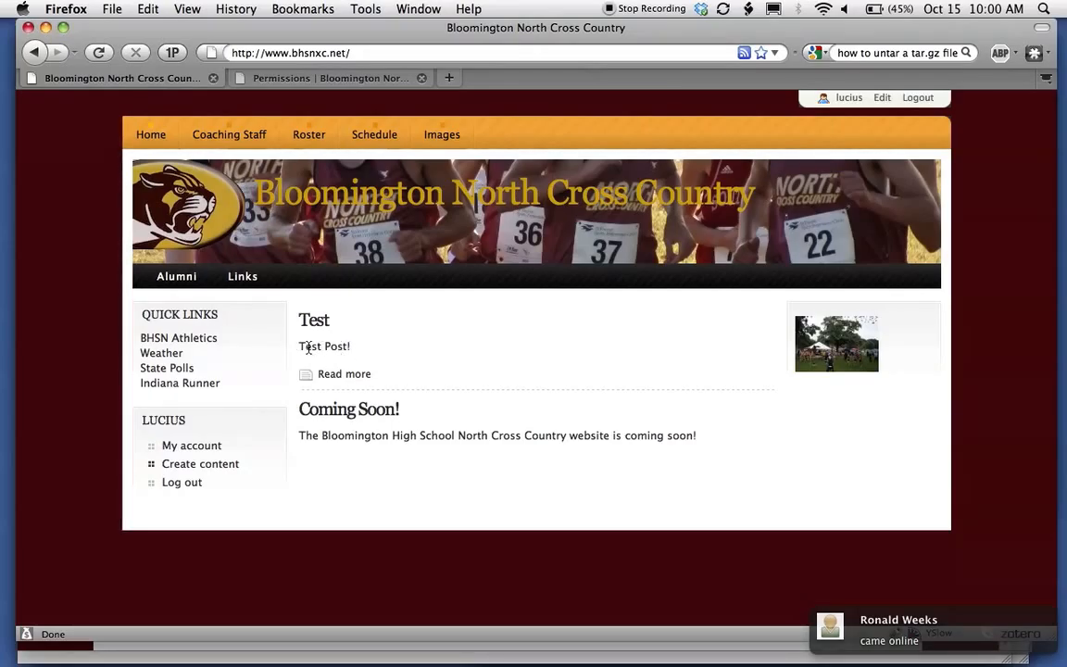
left_click(355, 374)
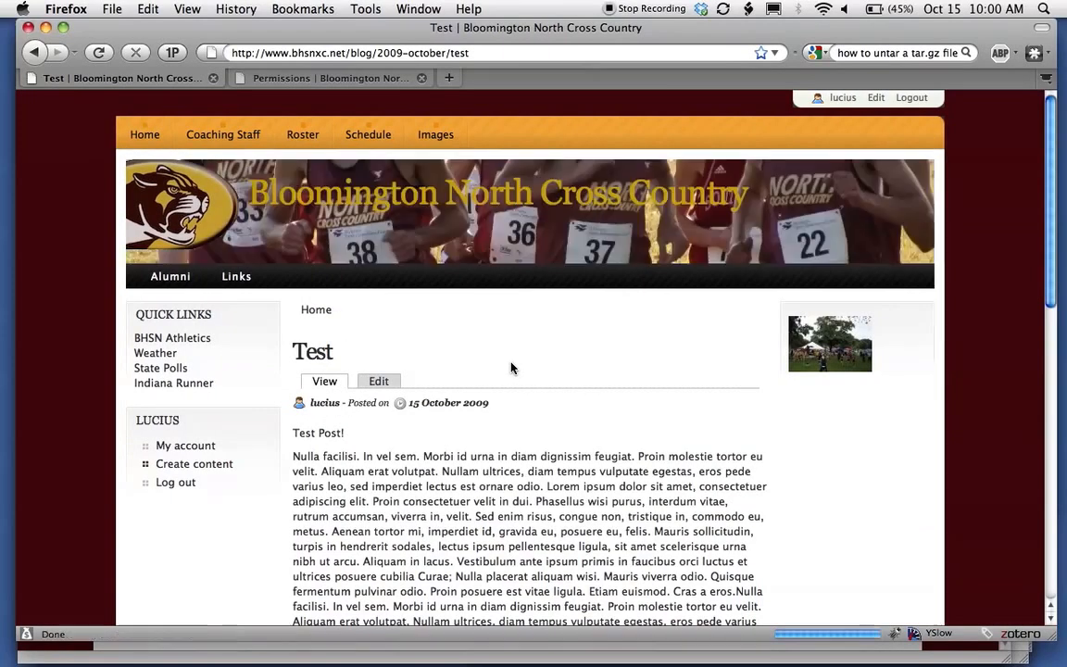
scroll(510, 367, "down", 10)
scroll(515, 385, "down", 2)
scroll(515, 384, "up", 15)
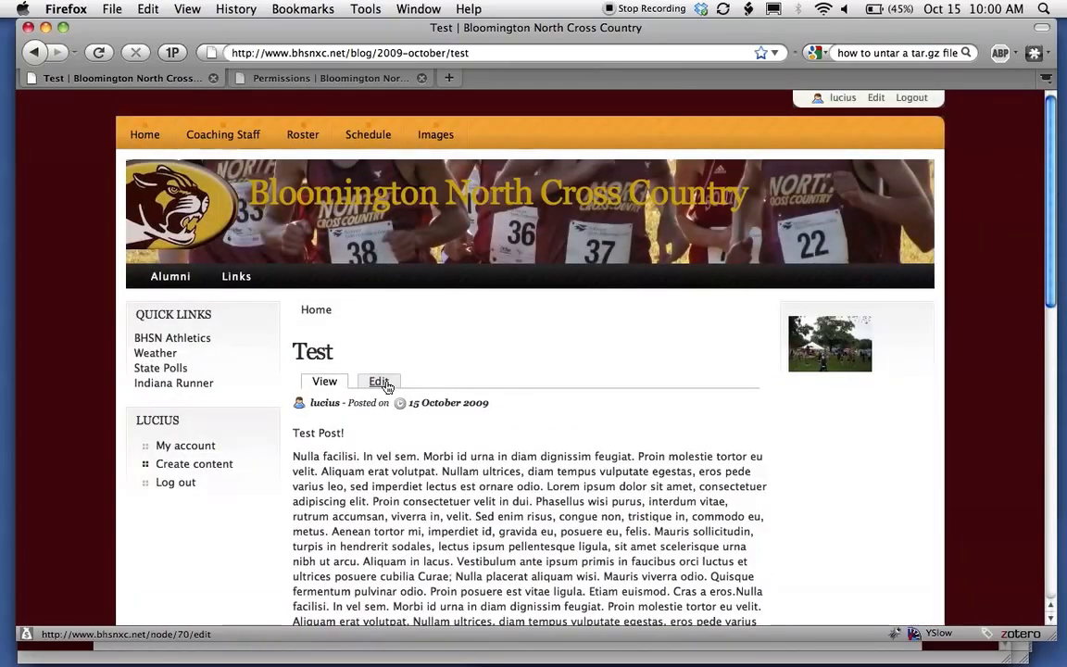
Open the Test post's edit form and place the cursor after “sit amet” in the first paragraph.
left_click(328, 385)
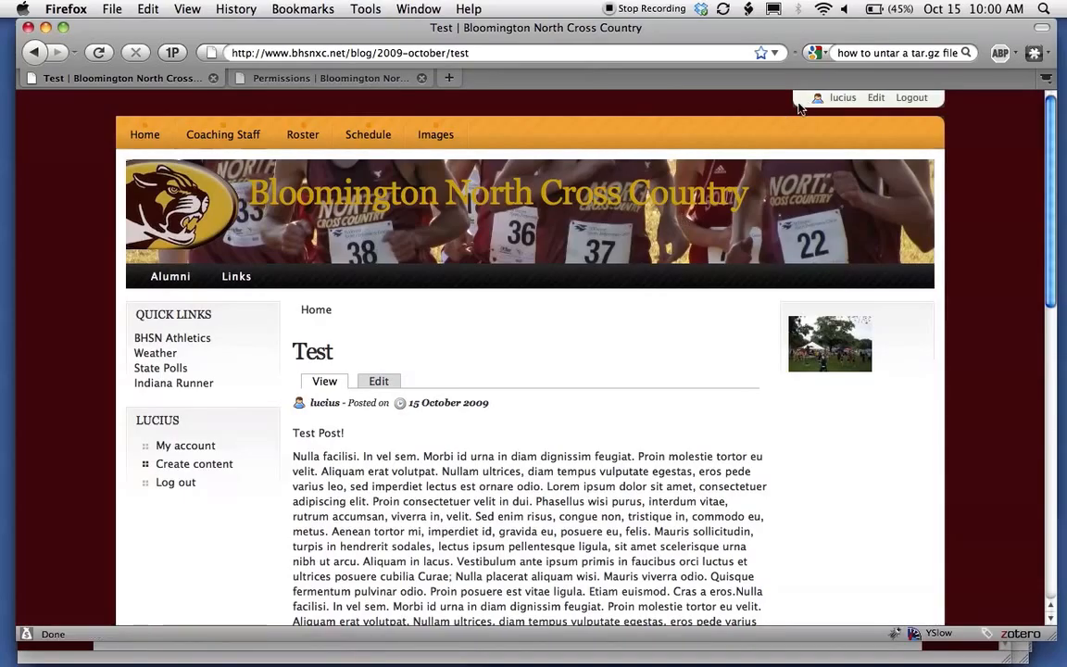
scroll(371, 398, "down", 3)
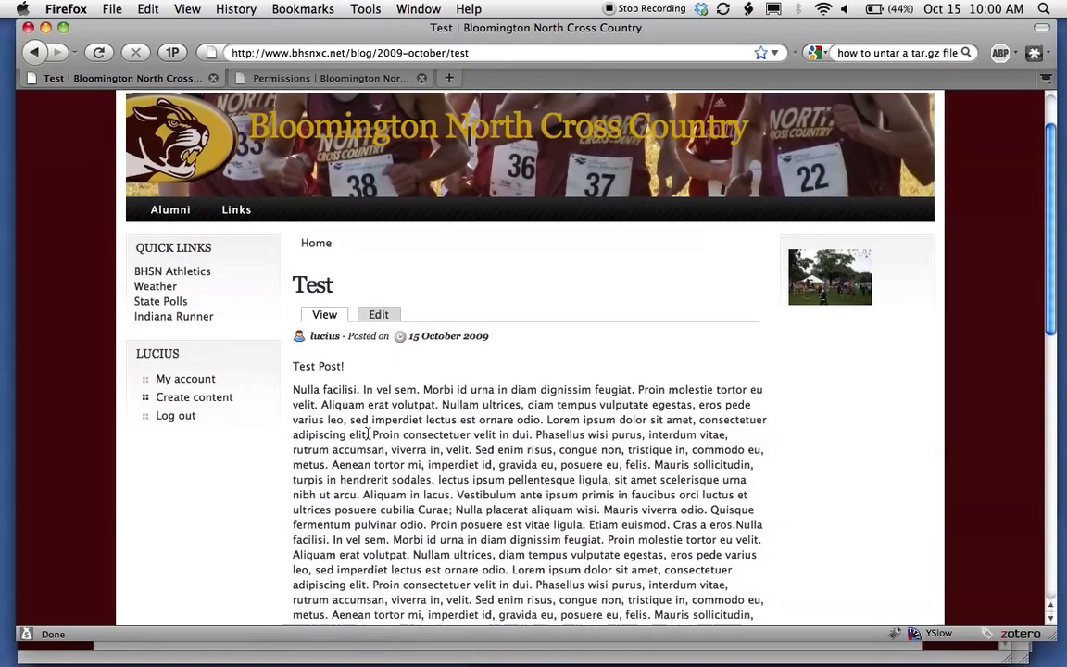
left_click(380, 314)
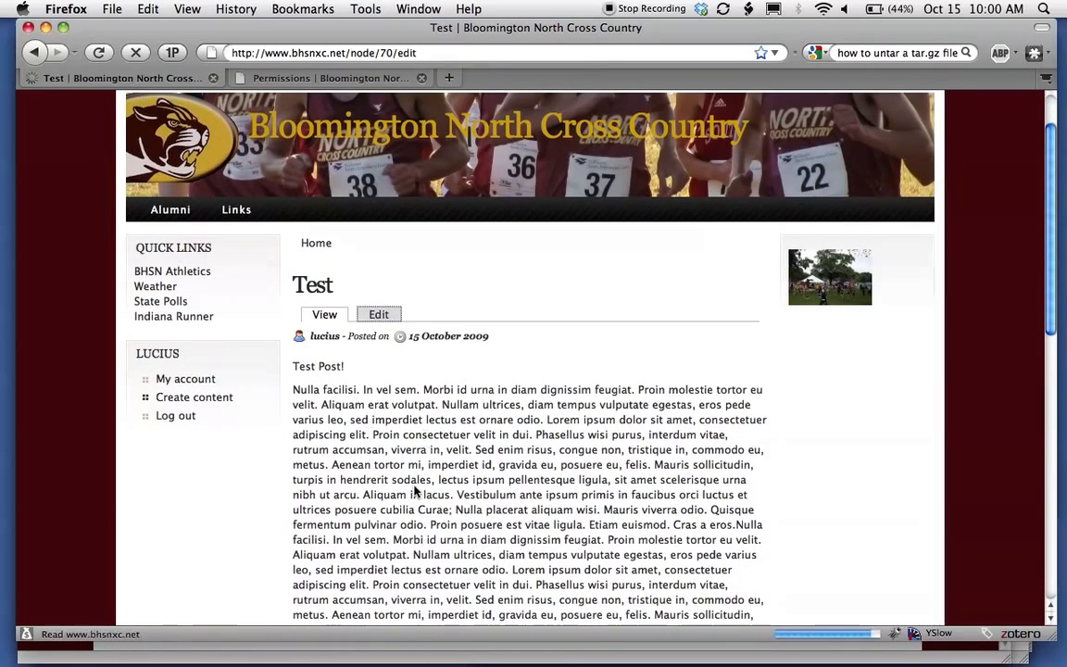
scroll(278, 493, "down", 10)
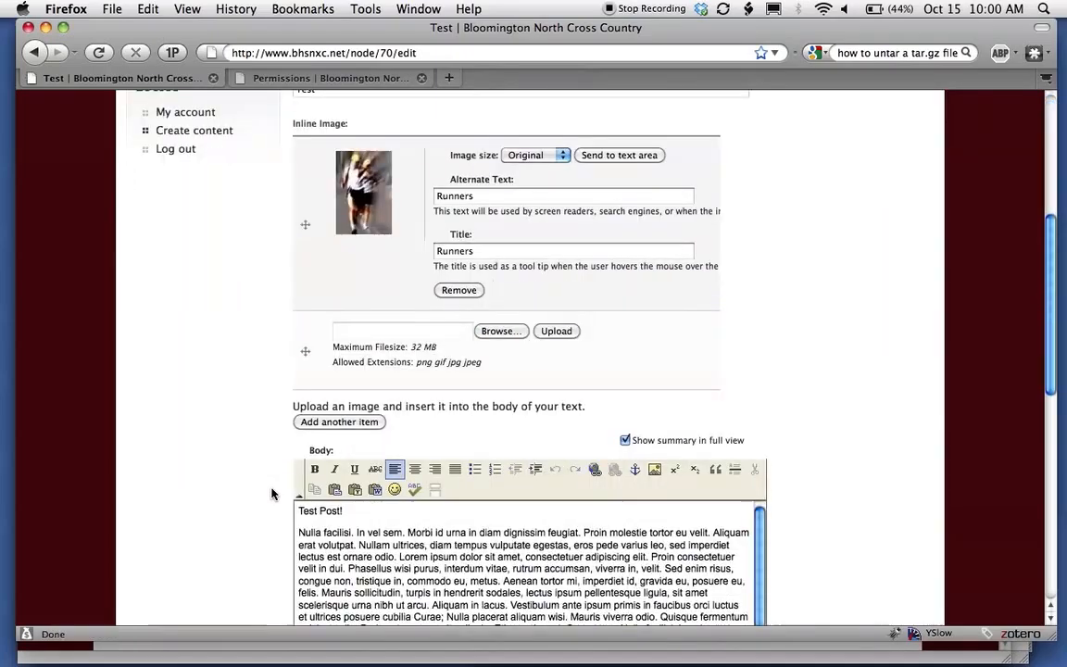
scroll(271, 494, "down", 5)
scroll(470, 369, "up", 2)
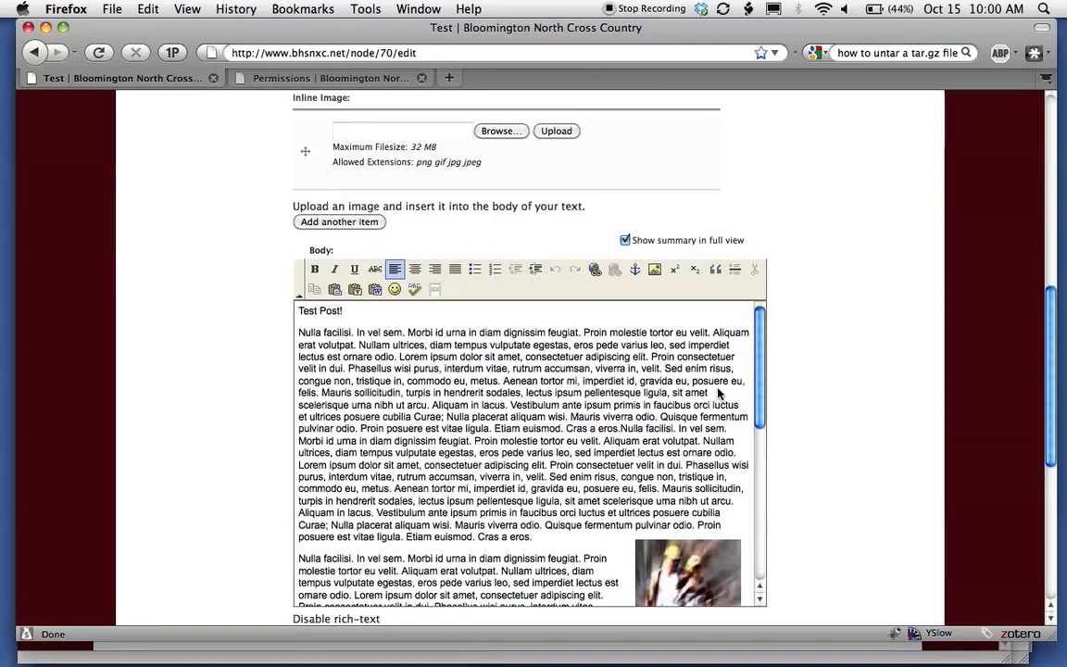
left_click(721, 395)
Add a teaser break after “sit amet”, save the post, and view the trimmed front-page teaser.
left_click(436, 290)
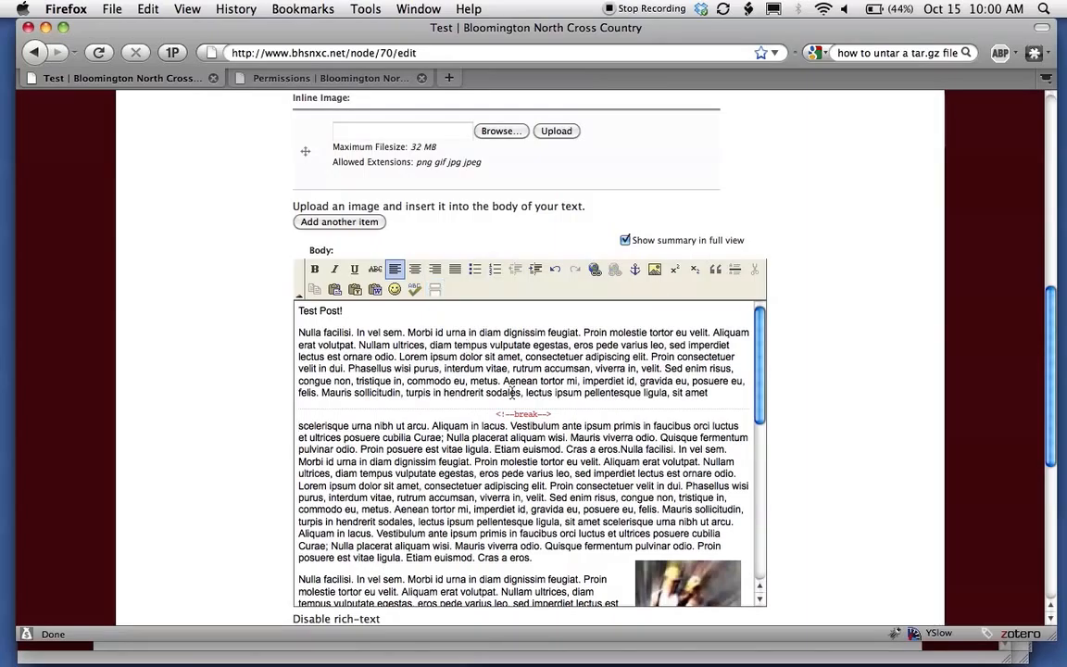
scroll(185, 398, "down", 10)
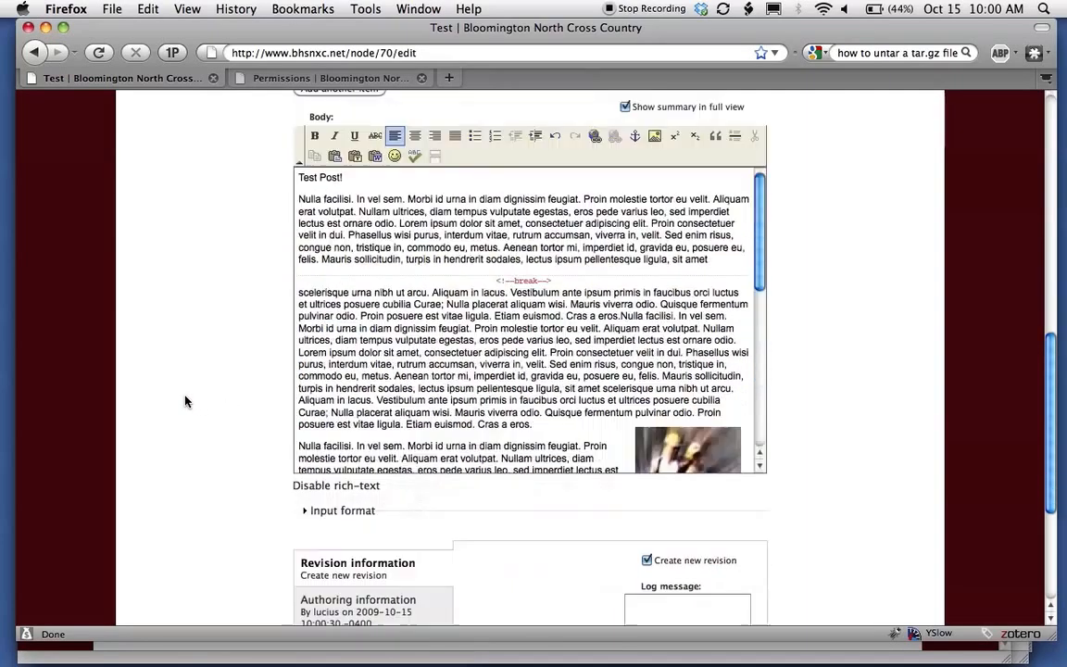
left_click(310, 530)
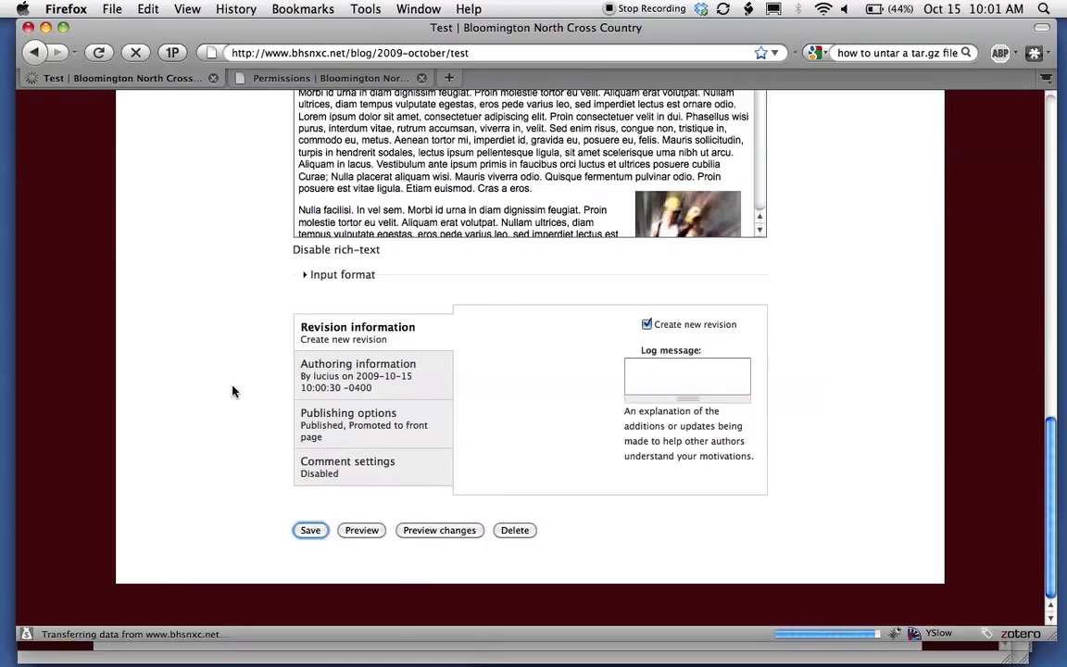
scroll(234, 391, "down", 10)
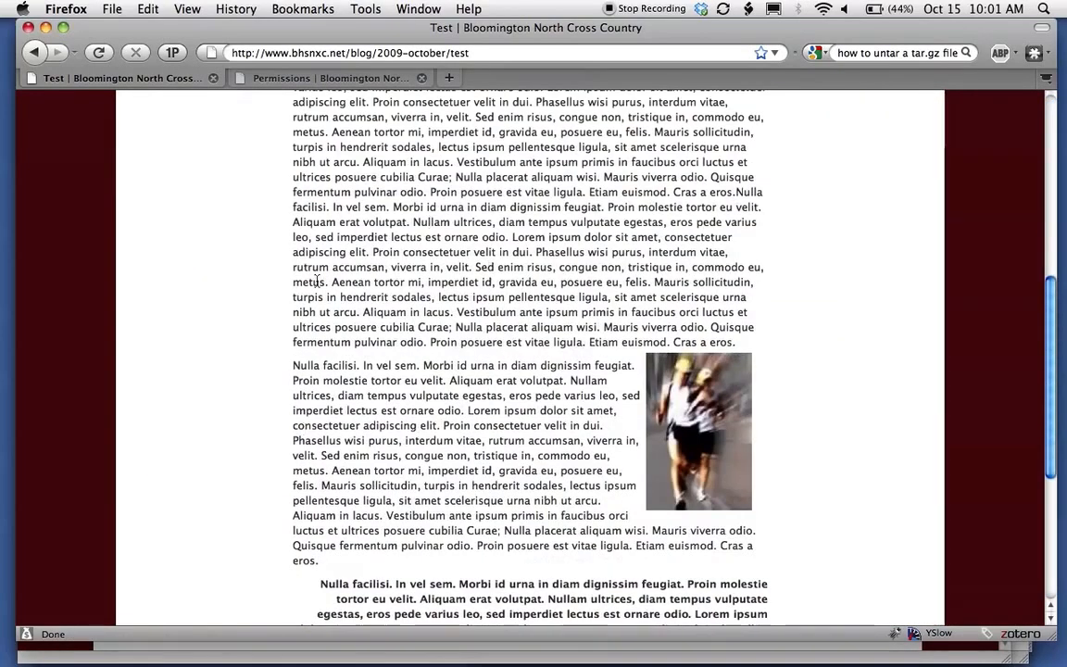
scroll(492, 398, "down", 5)
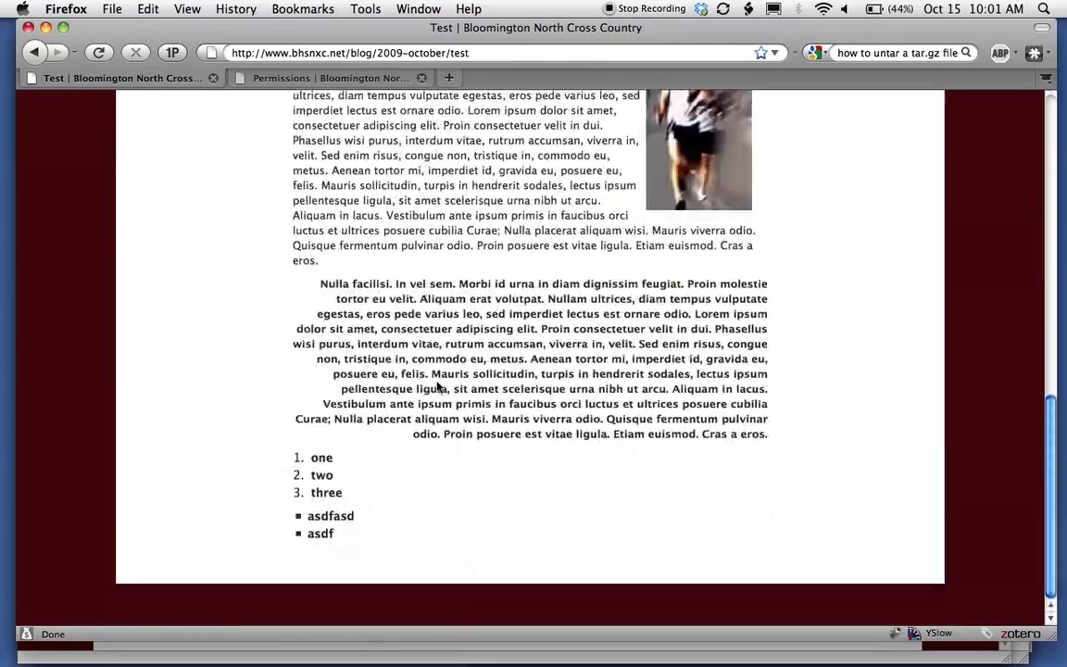
scroll(445, 176, "up", 15)
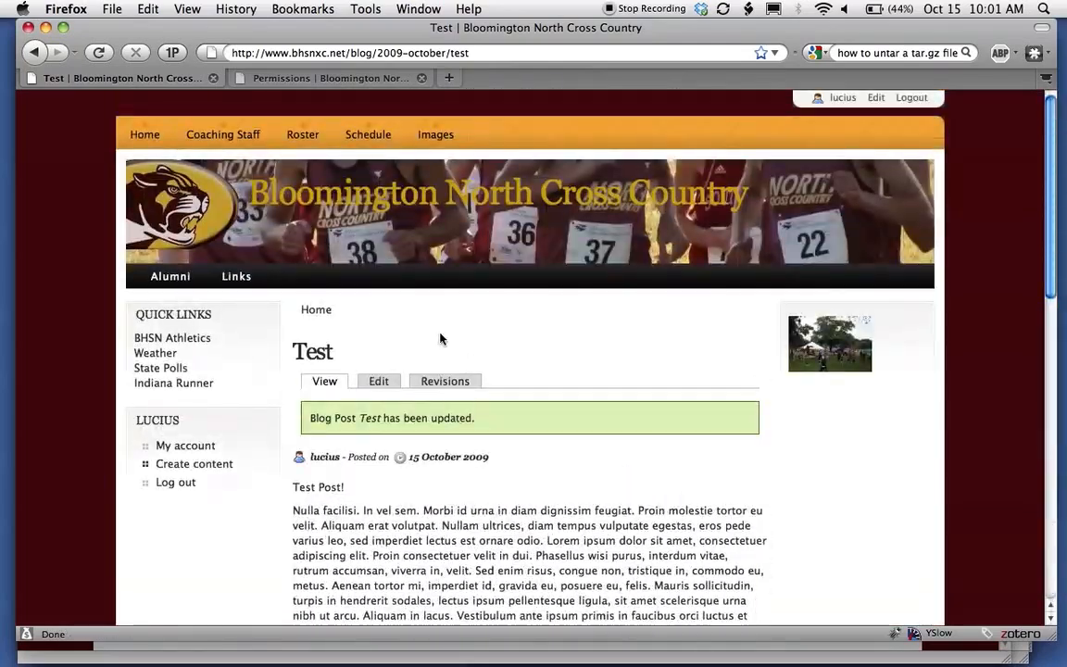
left_click(139, 142)
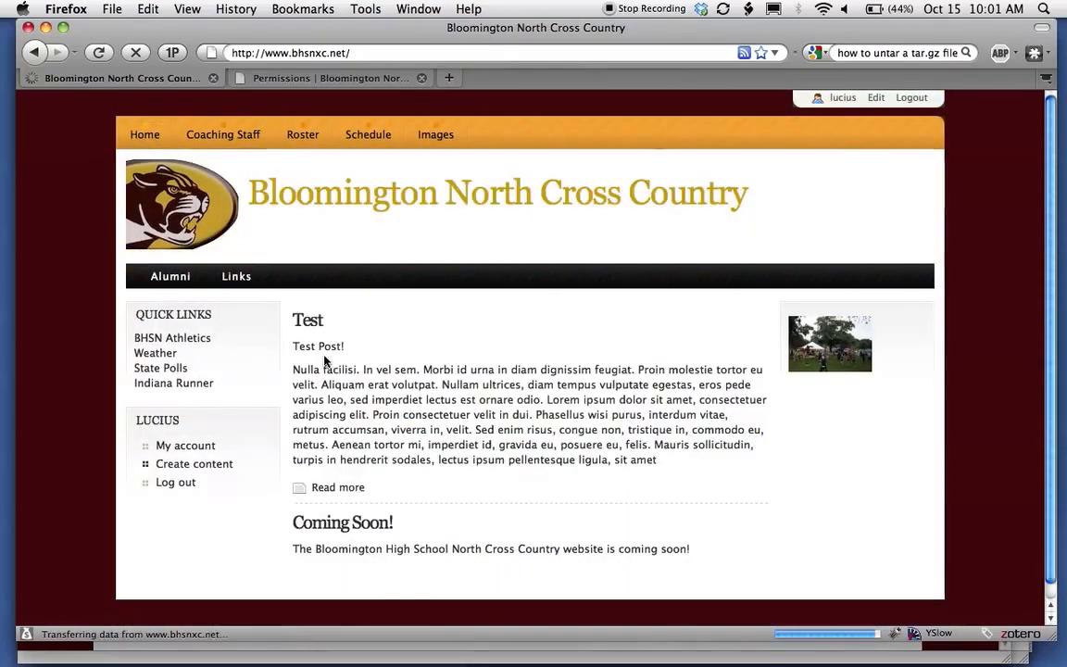